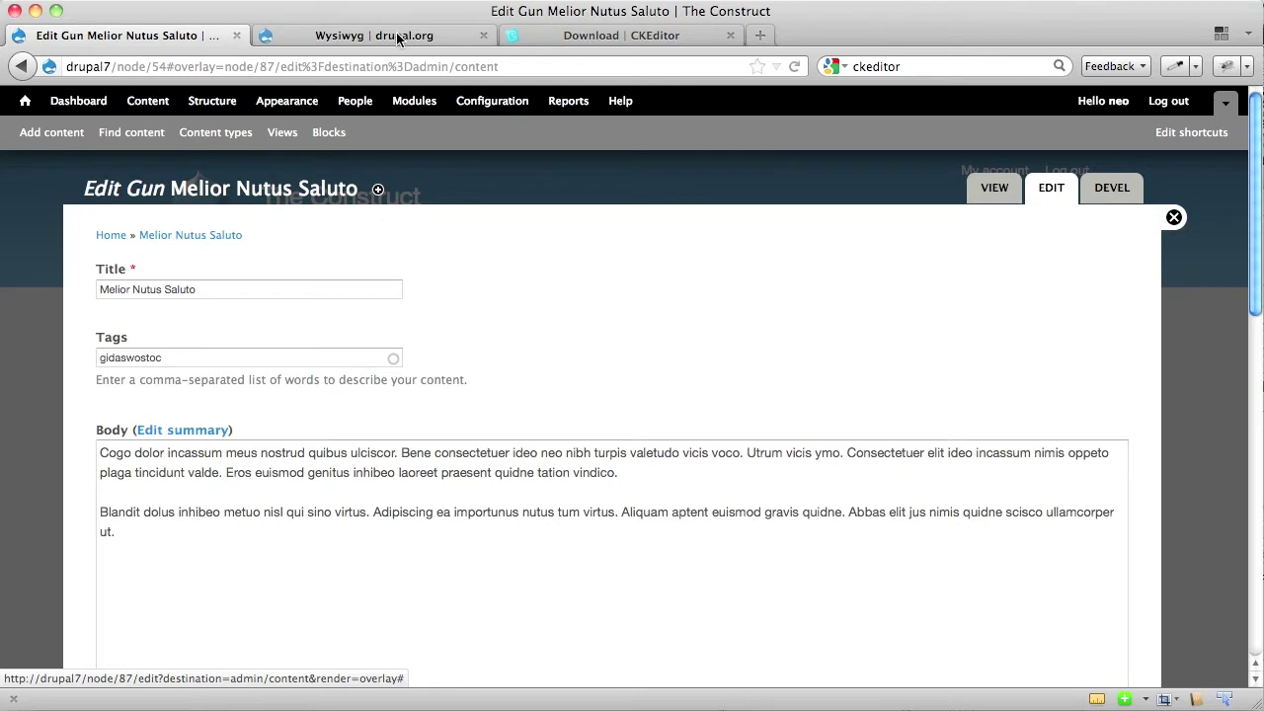
Review the Wysiwyg project page and CKEditor 3.6.2 download page, then return to the Drupal edit form
click(399, 37)
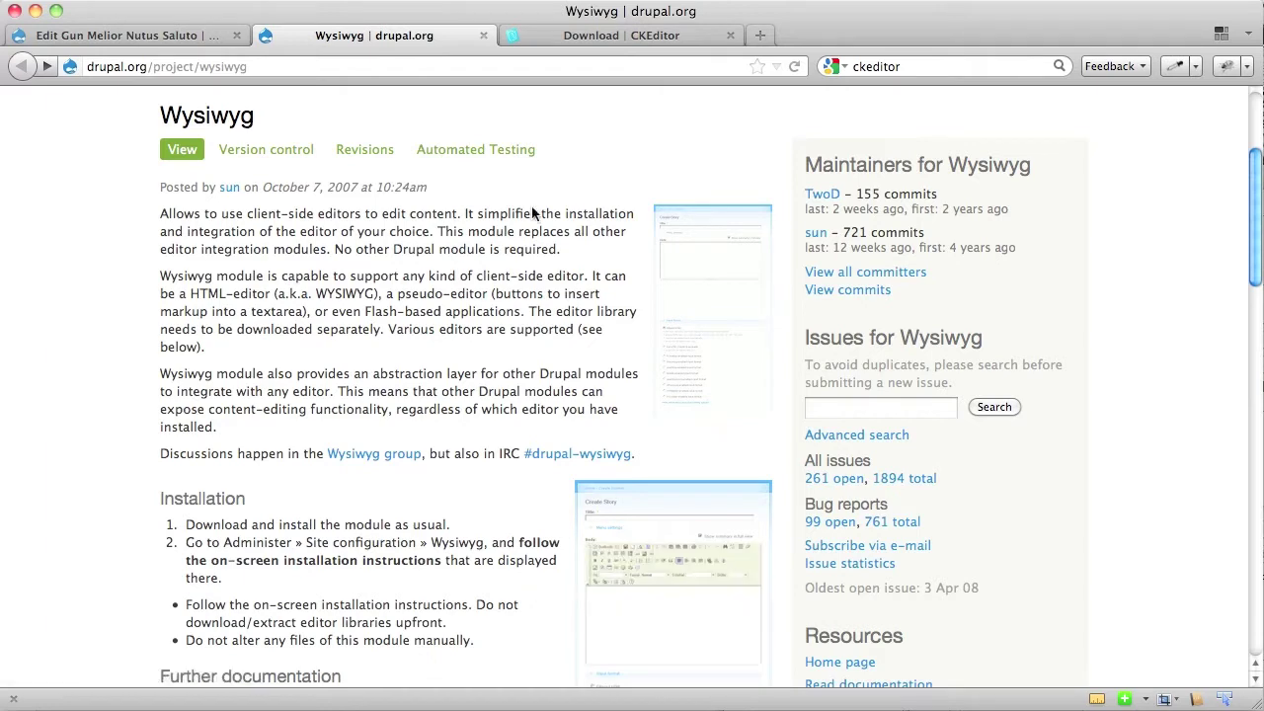
click(598, 34)
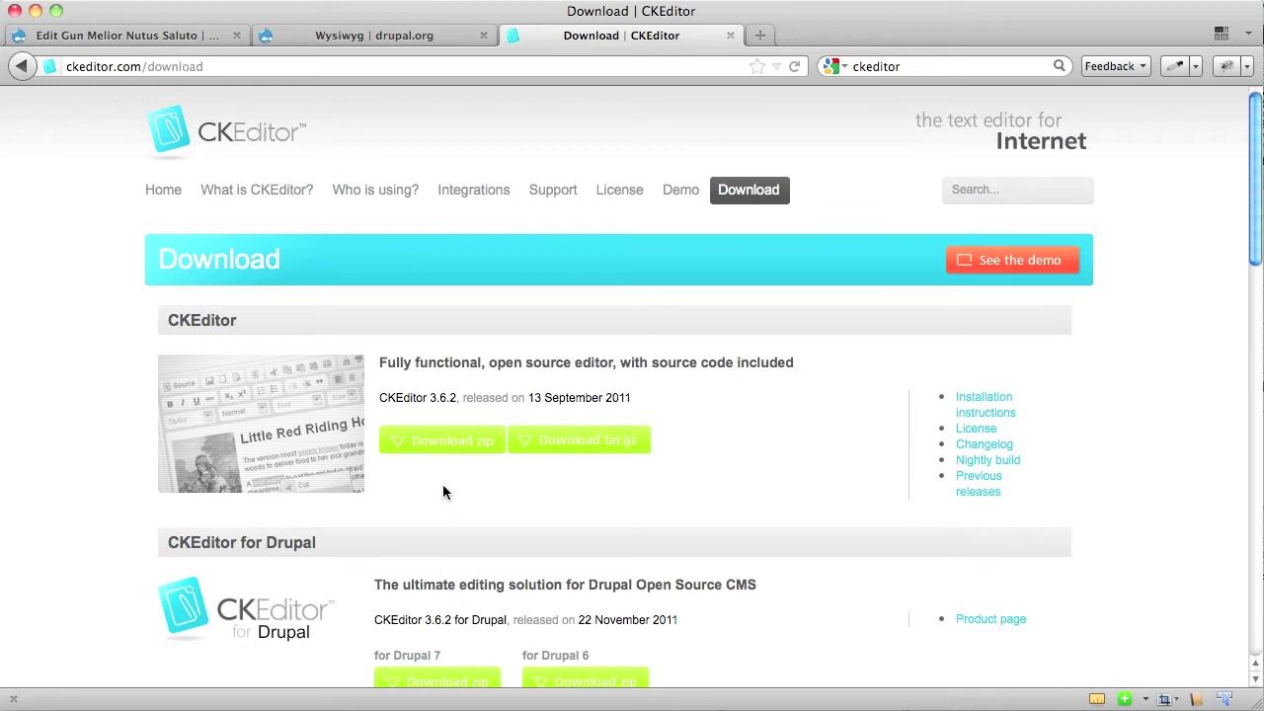
click(165, 37)
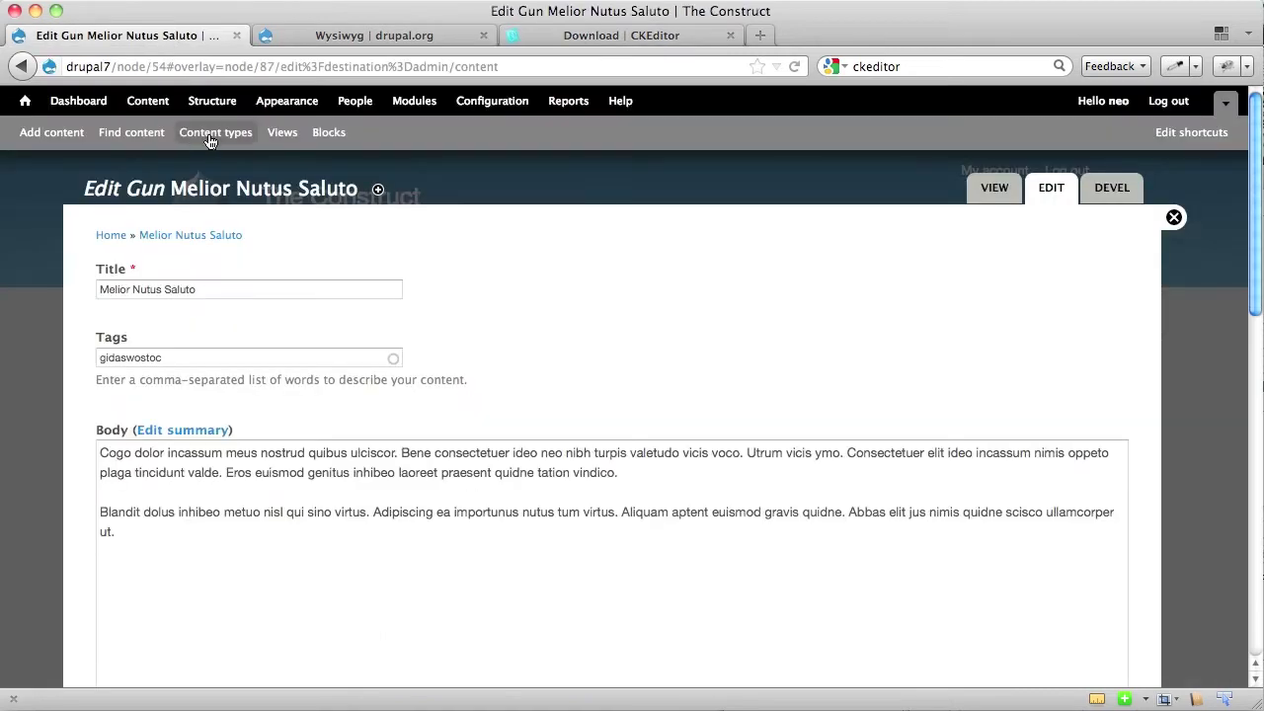
Tick the Wysiwyg module under User Interface on the Modules page and save the configuration
click(404, 109)
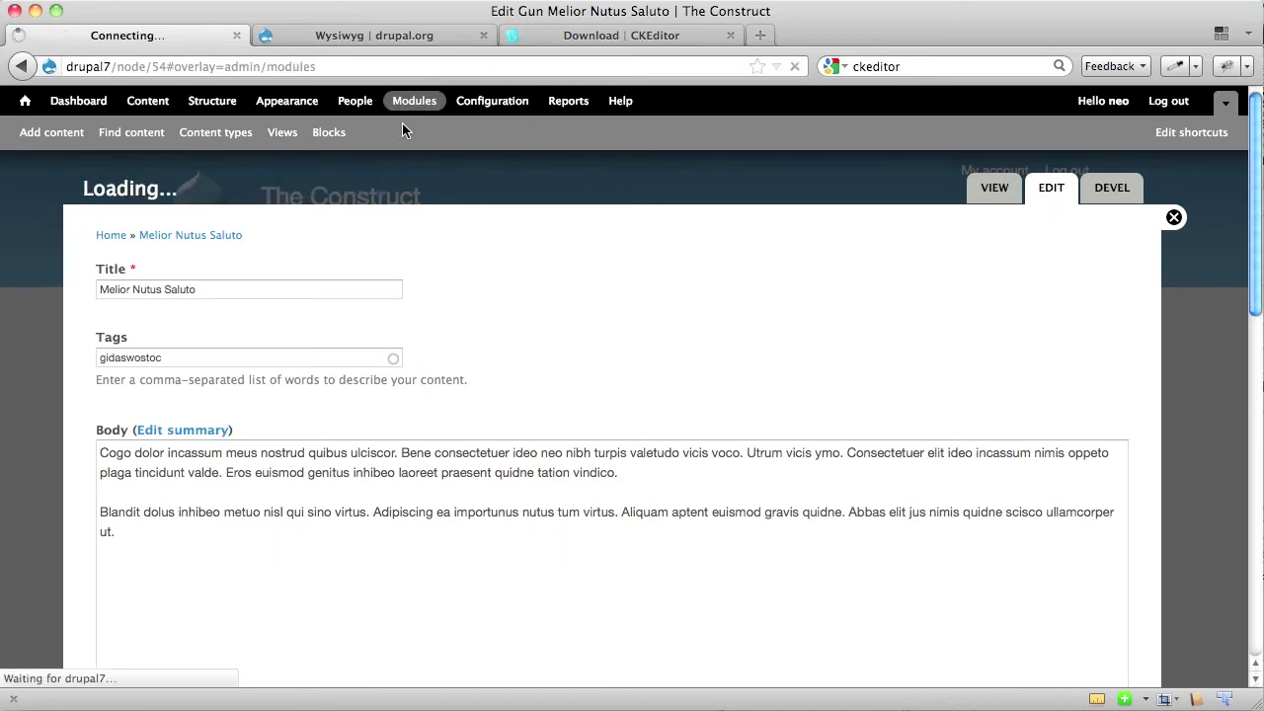
scroll(267, 292, down, 20)
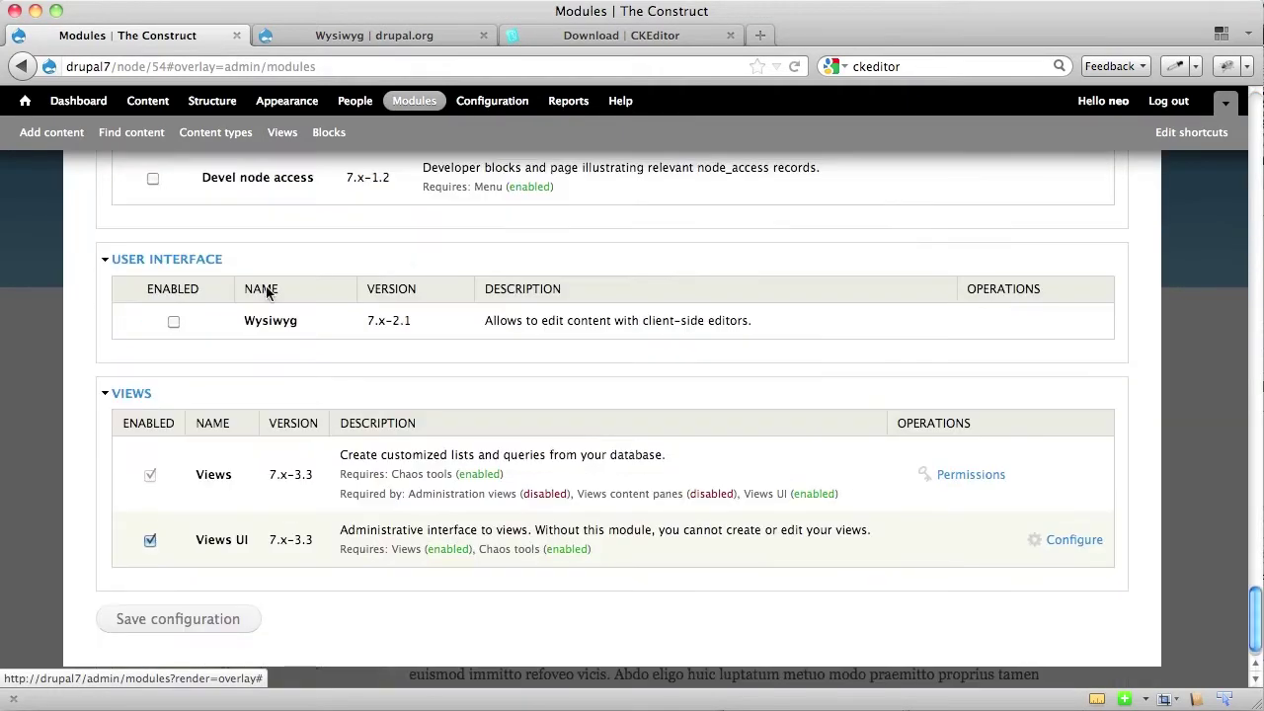
click(174, 321)
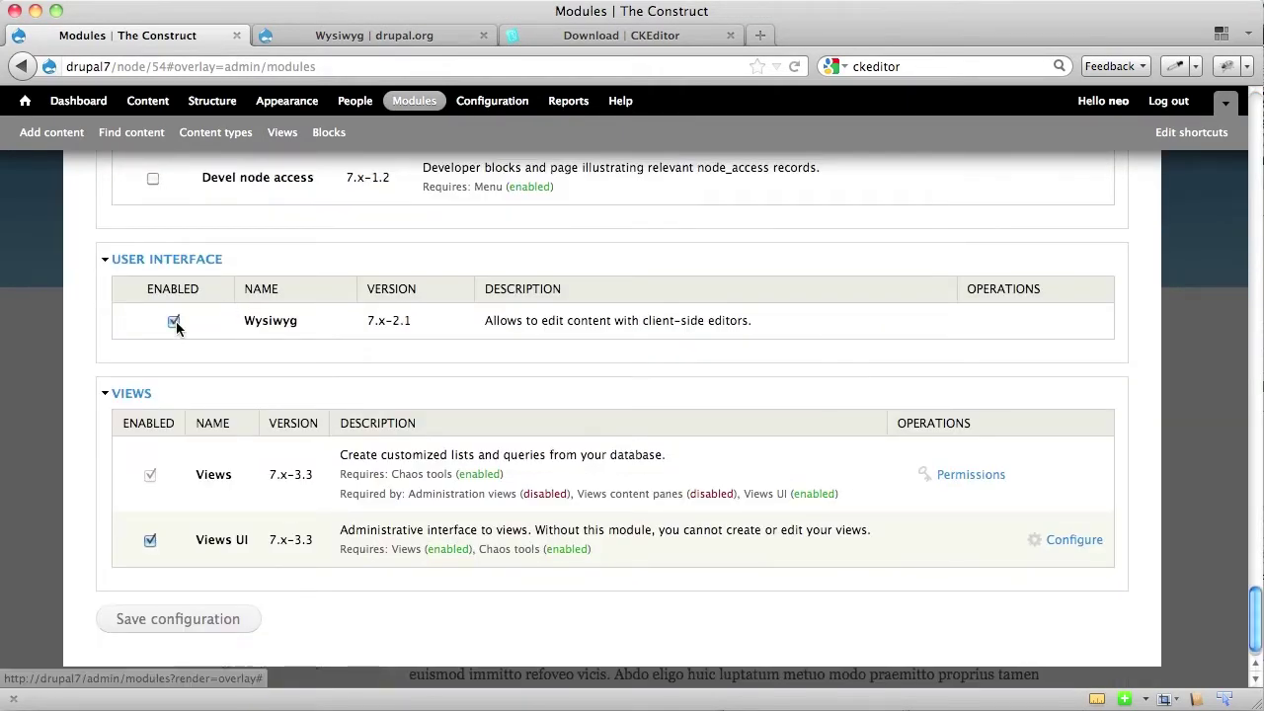
click(198, 622)
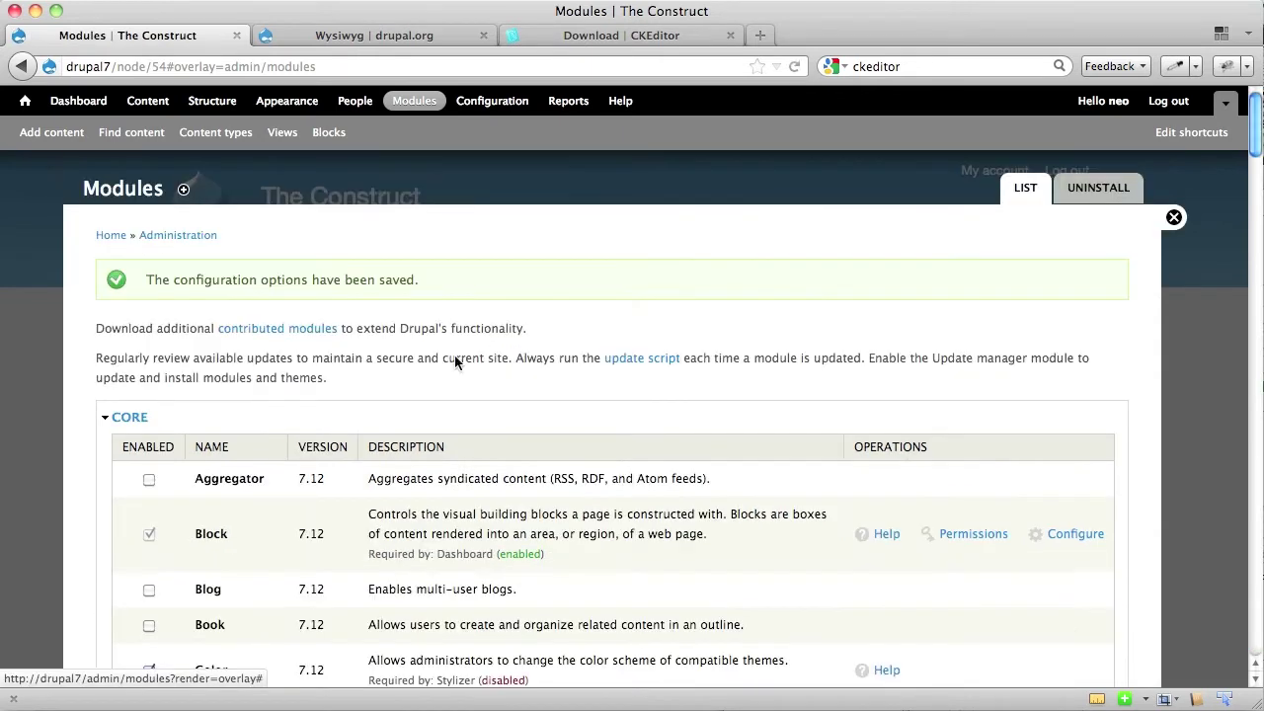
click(501, 109)
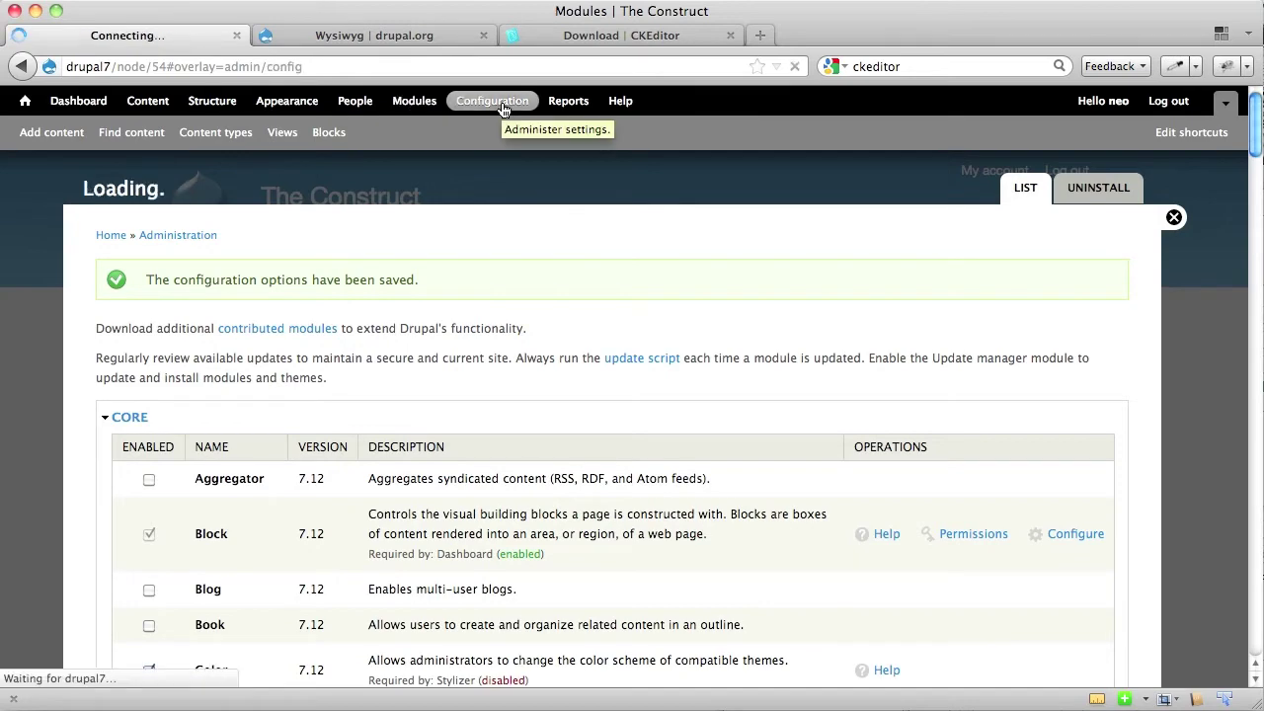
Go to Wysiwyg profiles under Content Authoring and read the editor library installation instructions
scroll(496, 312, down, 5)
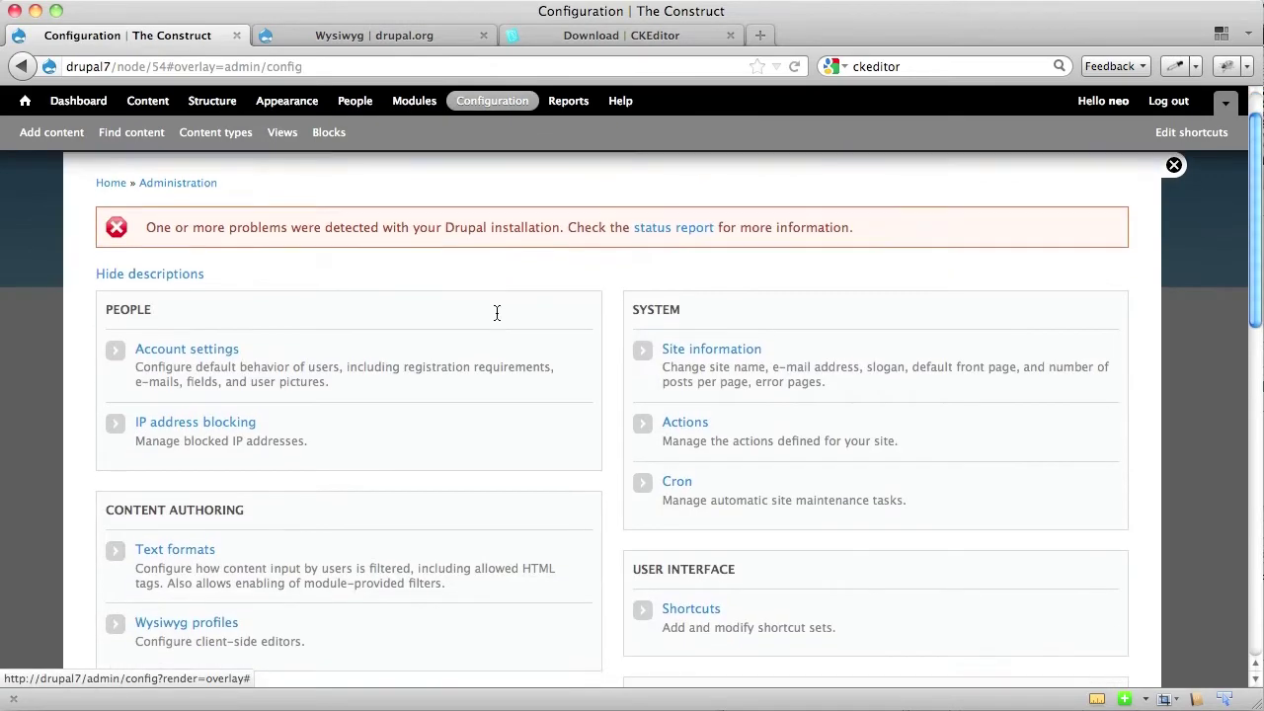
scroll(495, 316, down, 1)
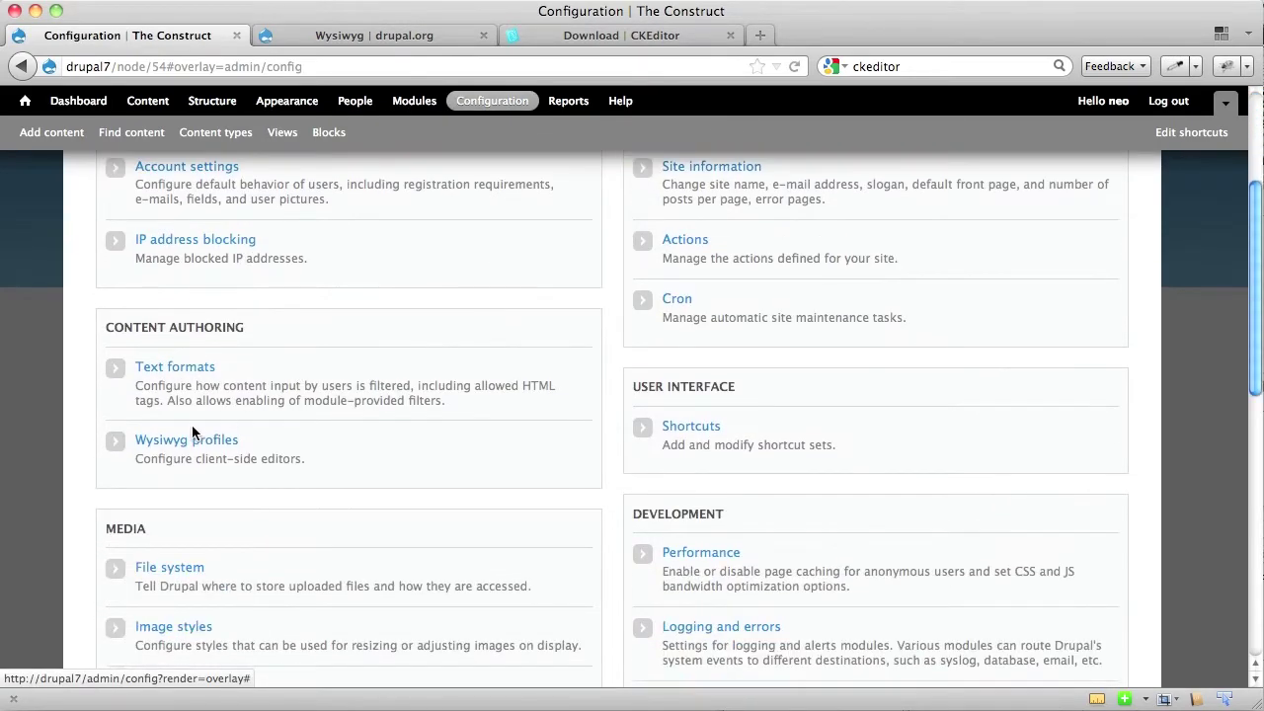
scroll(186, 442, down, 1)
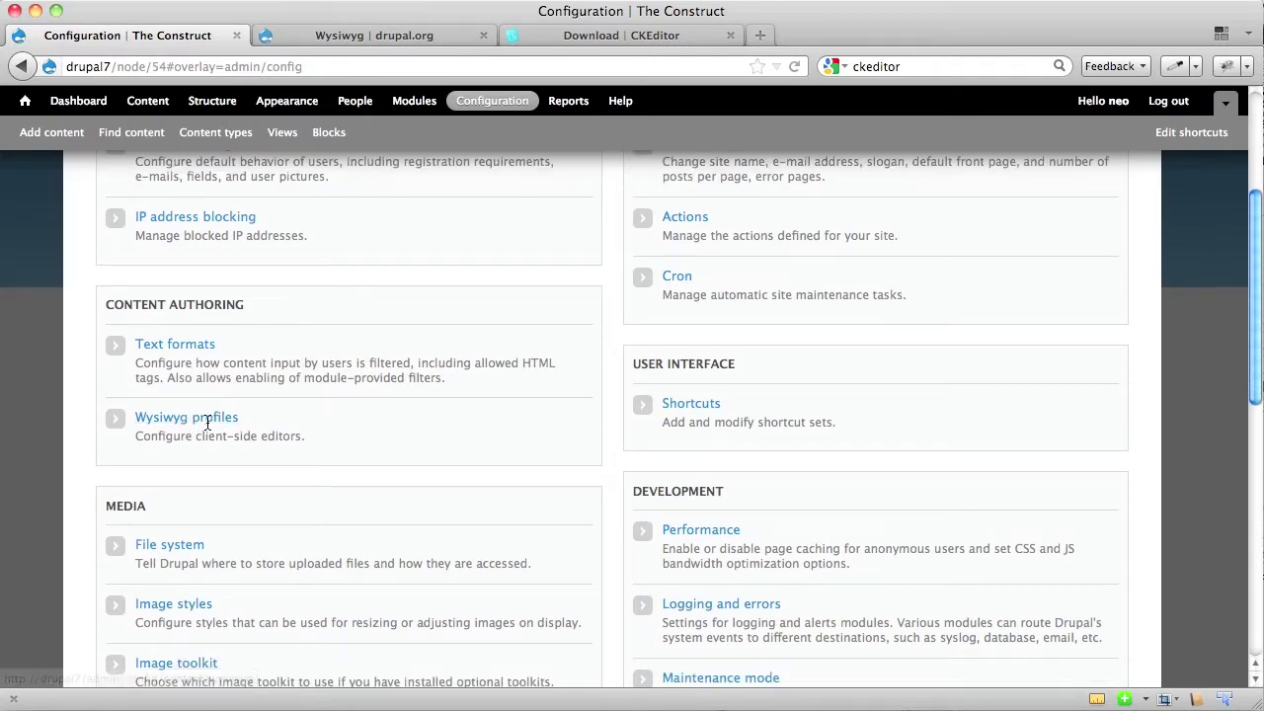
click(214, 418)
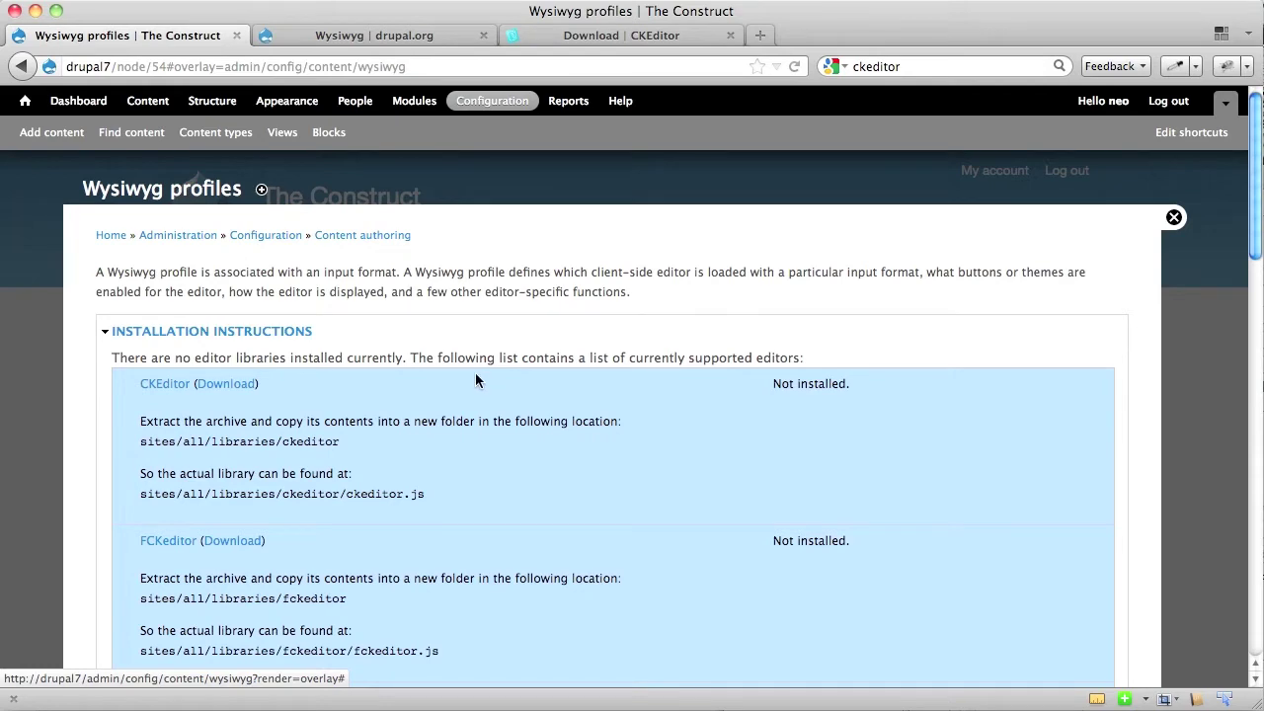
scroll(476, 380, down, 10)
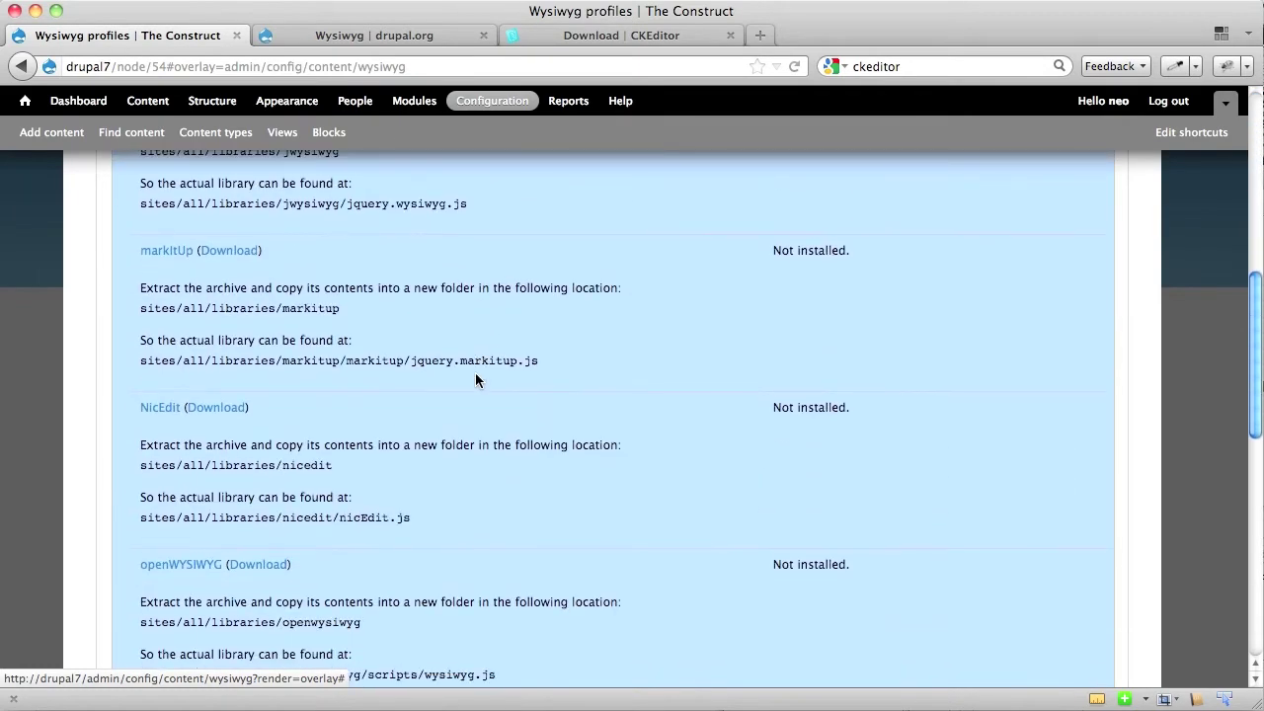
scroll(475, 381, down, 5)
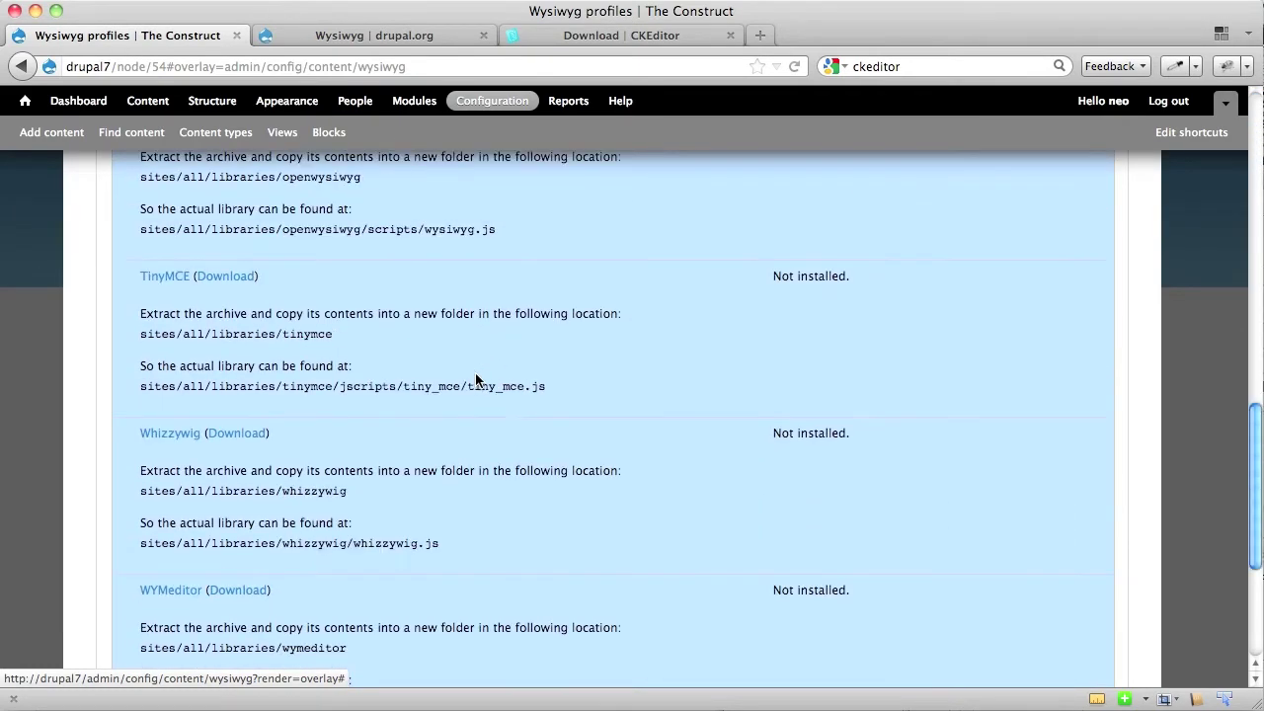
scroll(475, 381, up, 15)
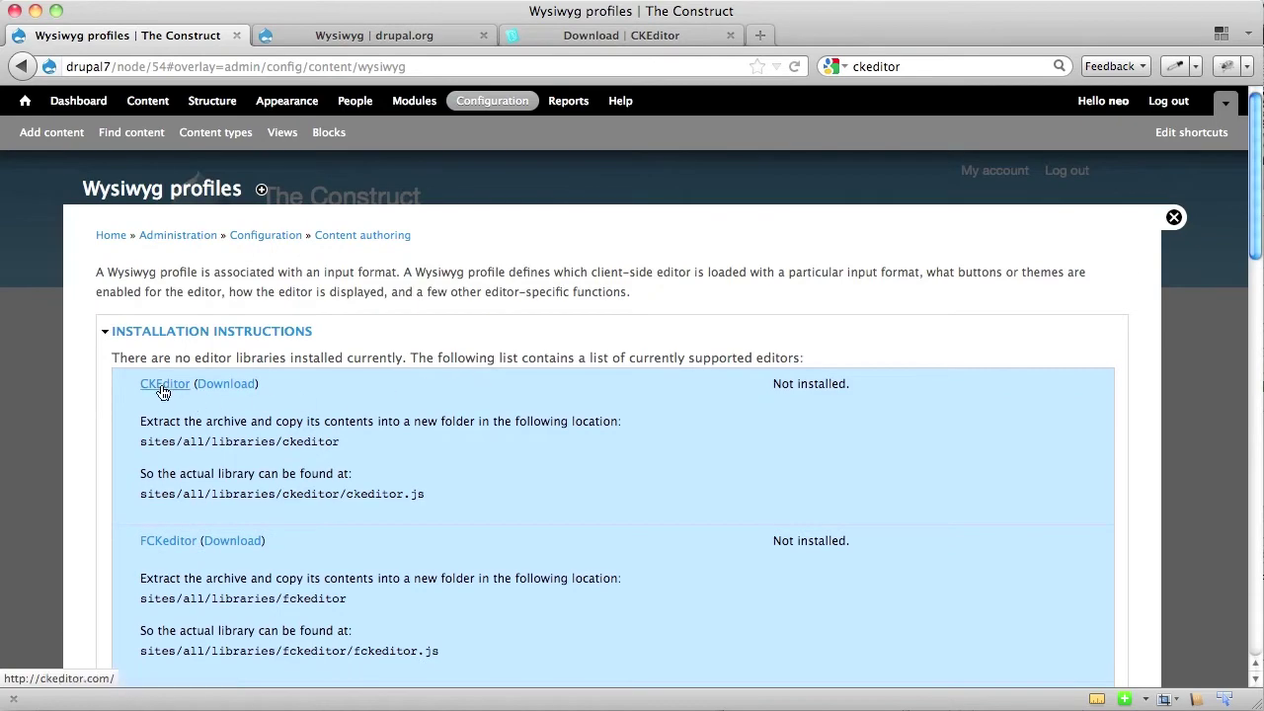
In Finder, create a 'libraries' folder in sites/all and move the ckeditor folder into it
key(super+Tab)
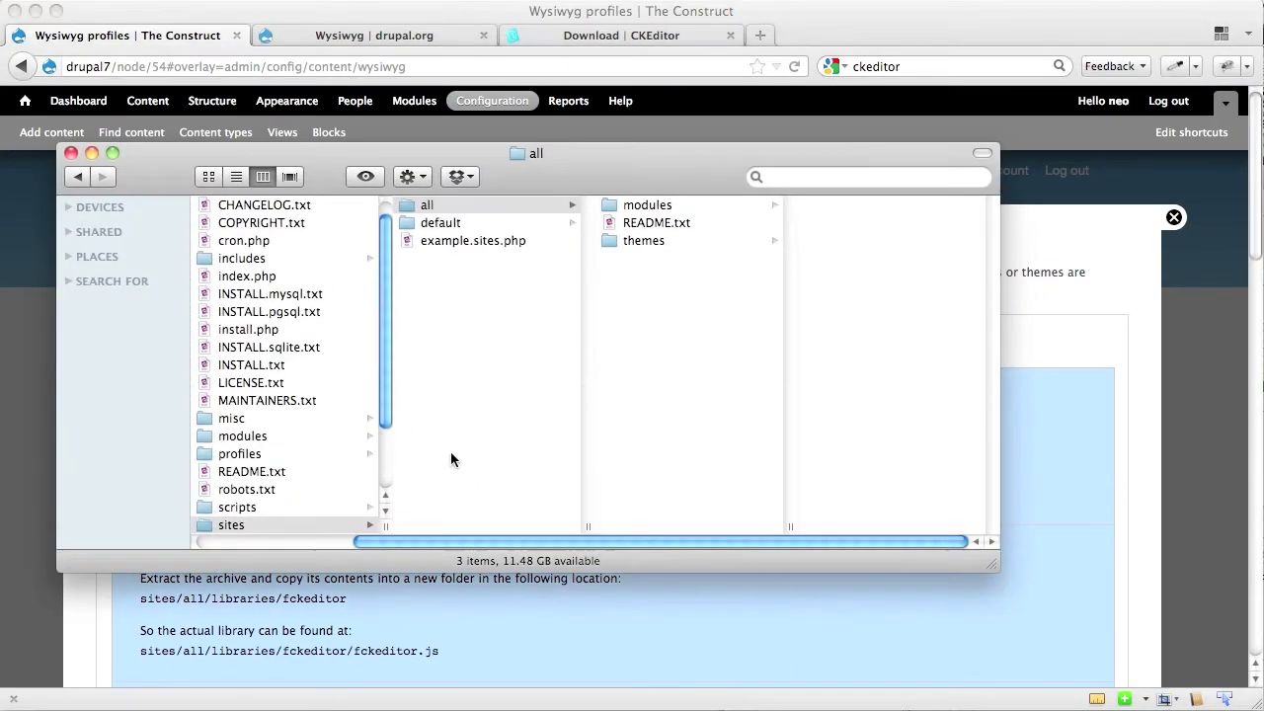
right_click(663, 351)
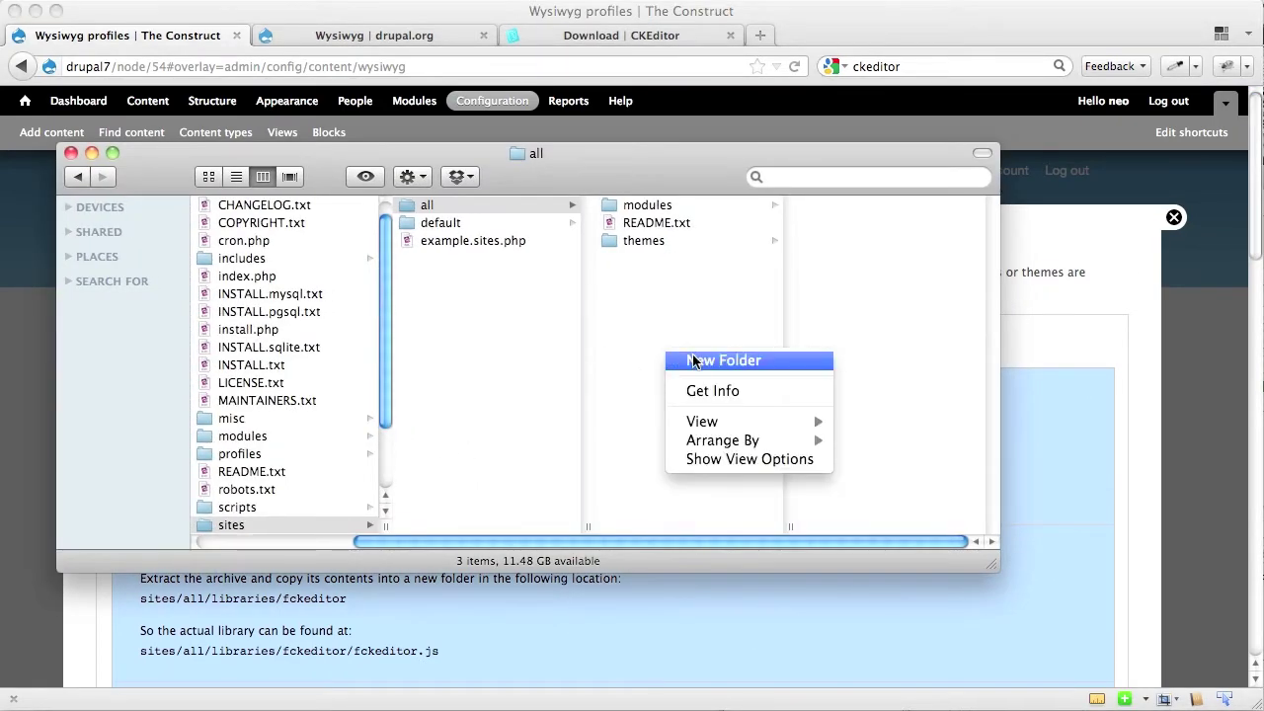
click(692, 360)
text(librari)
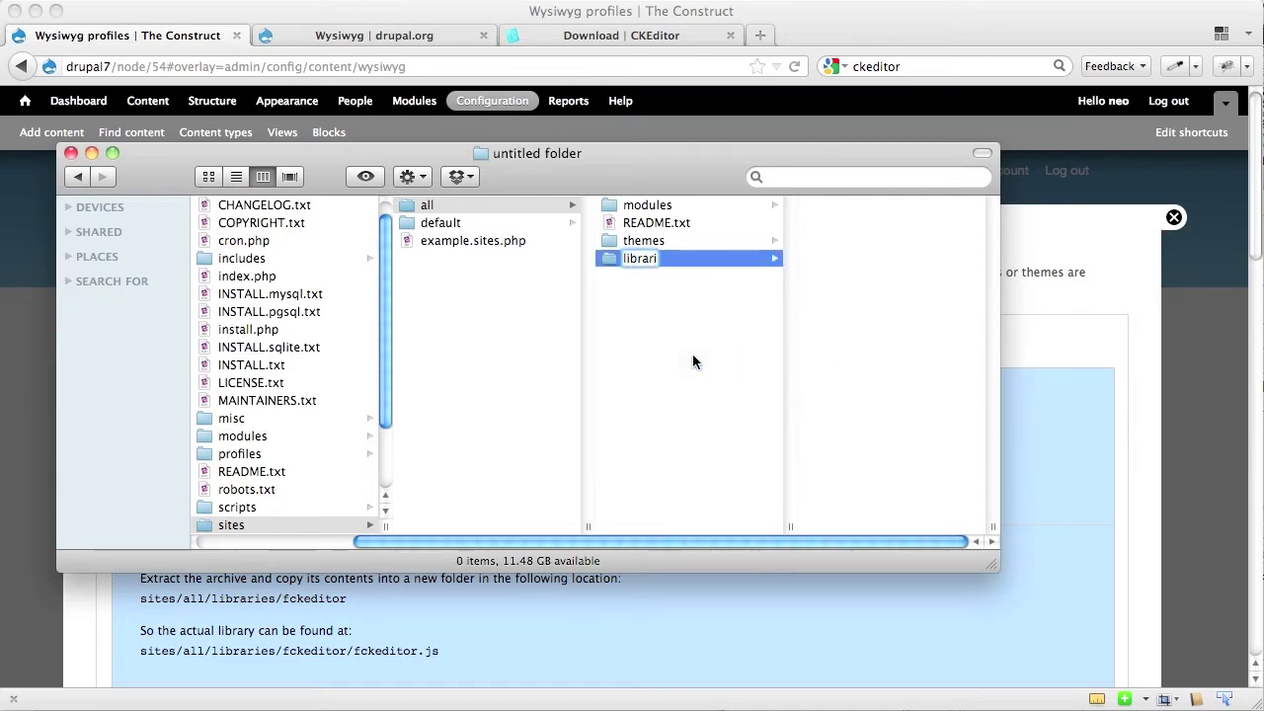
text(es)
key(Return)
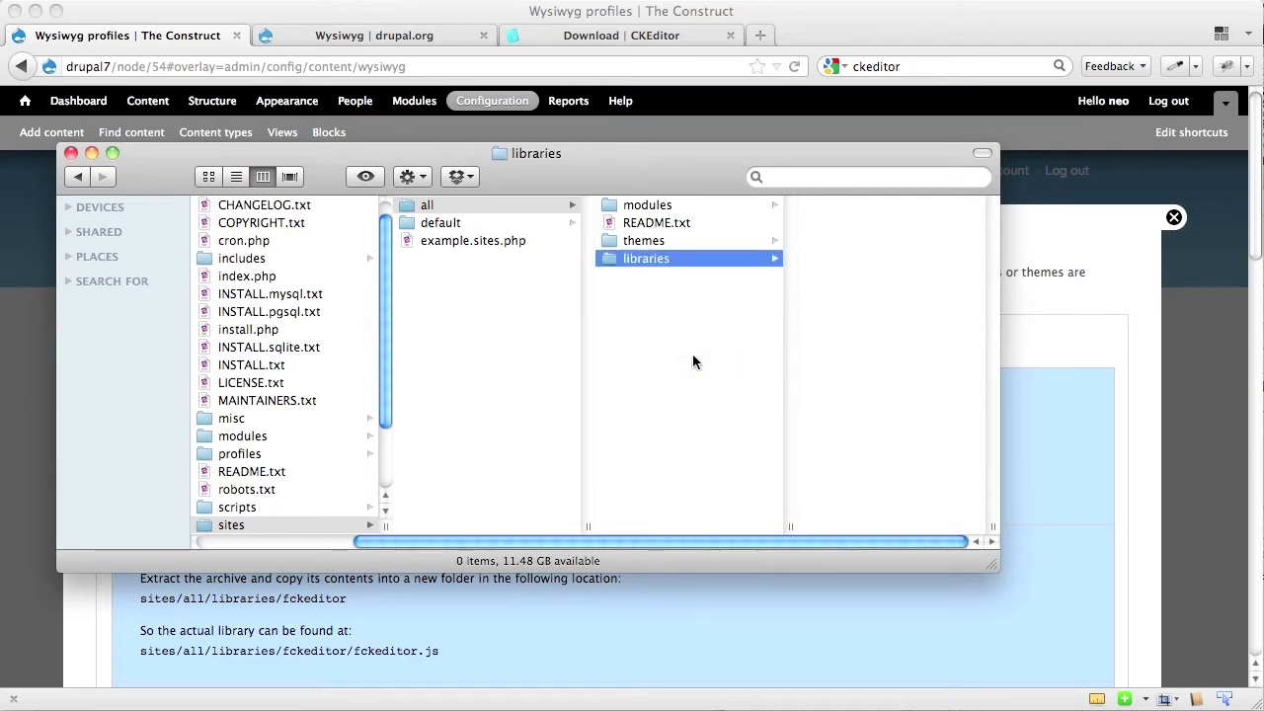
drag(609, 530, 651, 204)
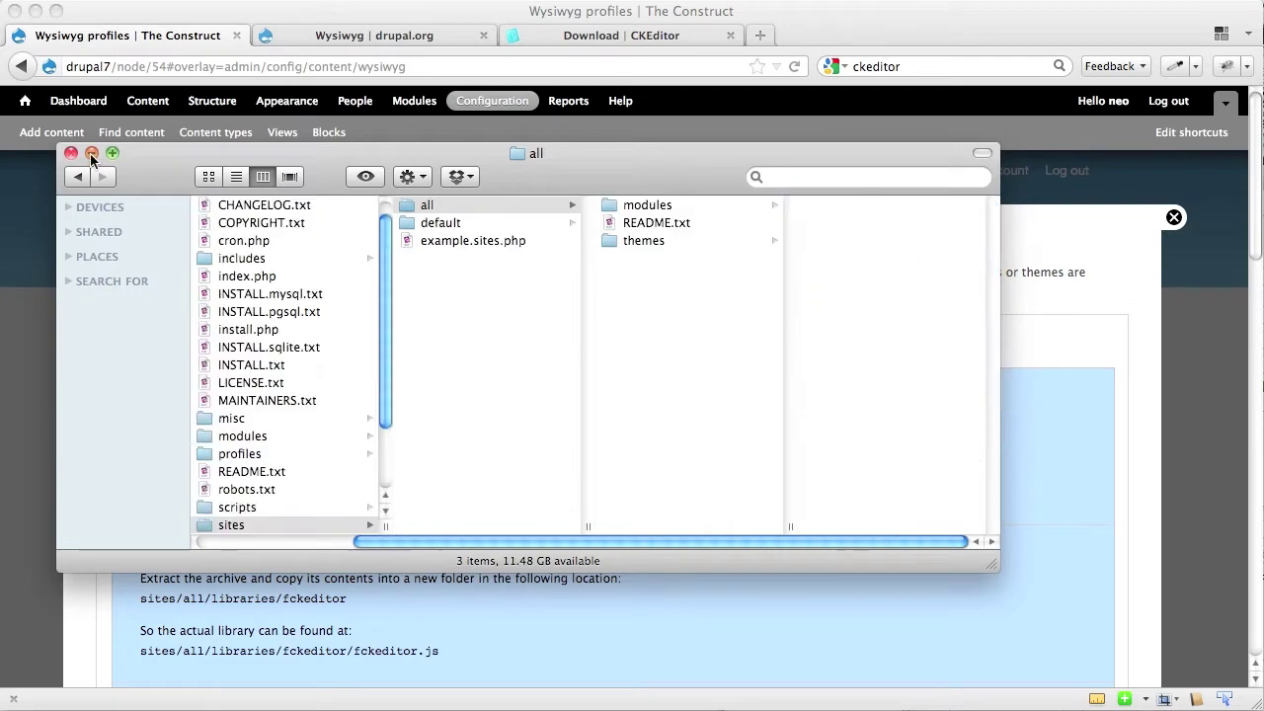
click(91, 154)
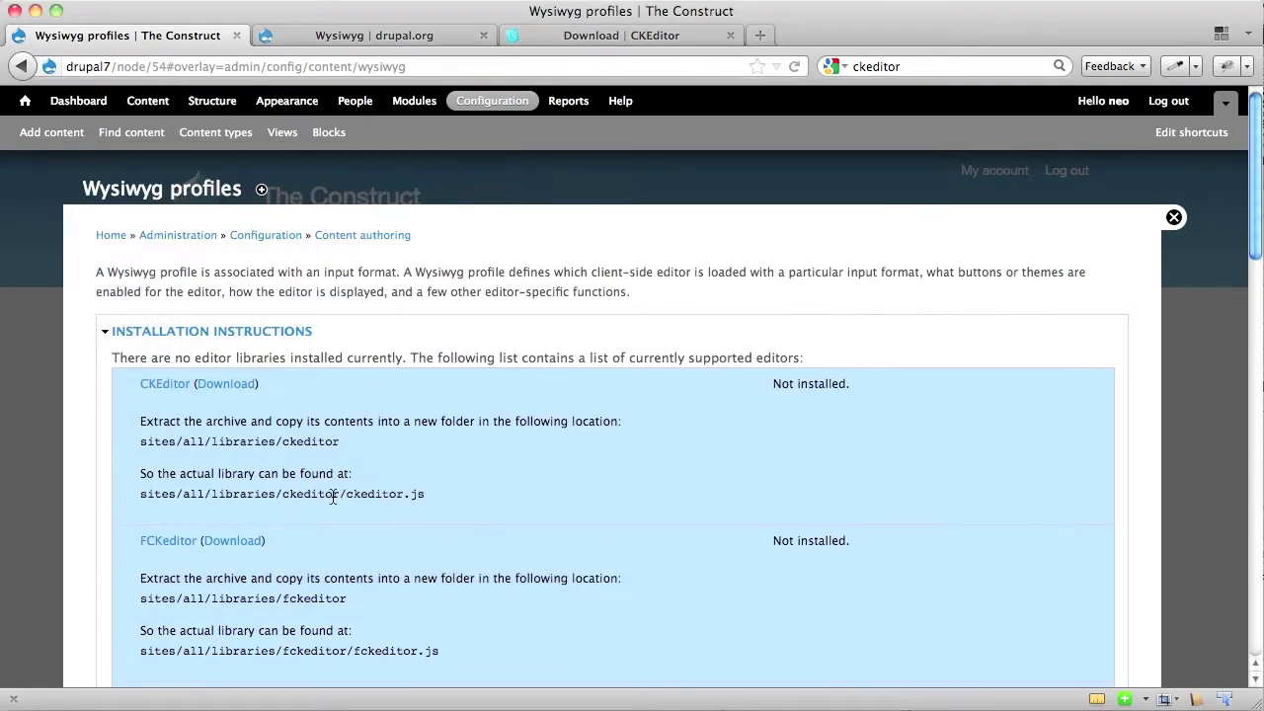
Reload the profiles page, choose CKEditor 3.6.2.7275 for Full HTML, and save
key(super+r)
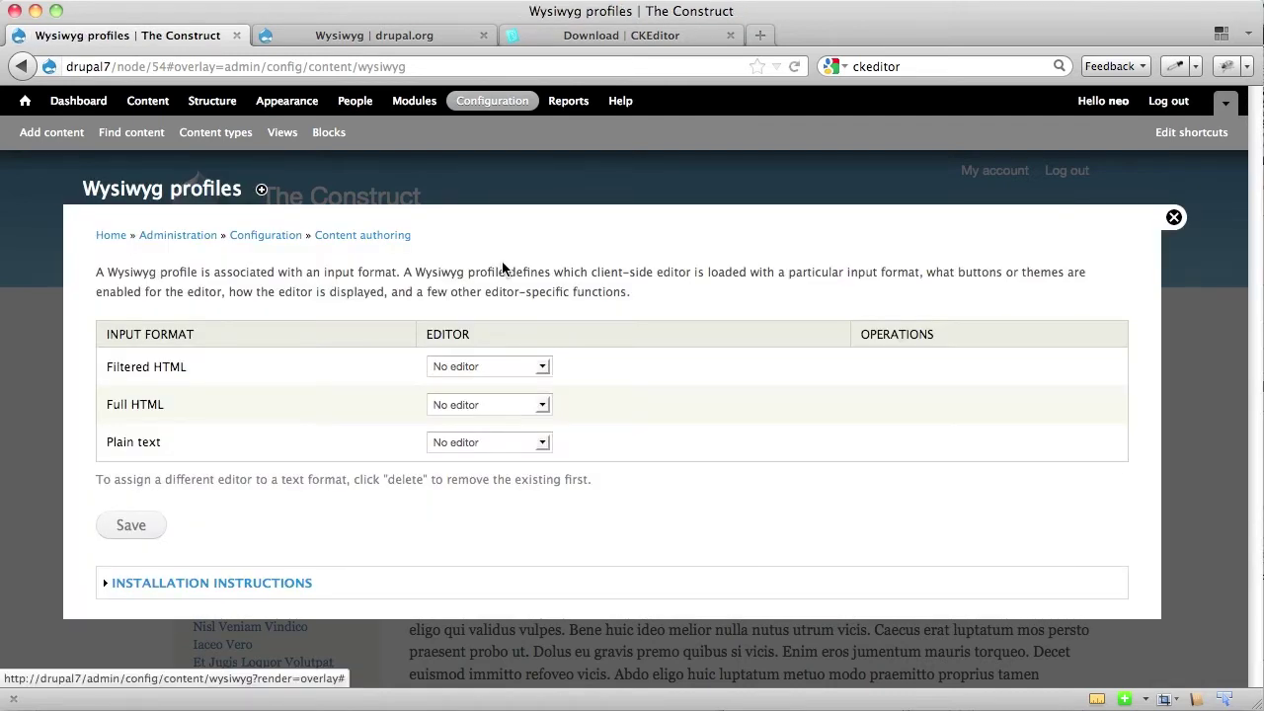
click(543, 404)
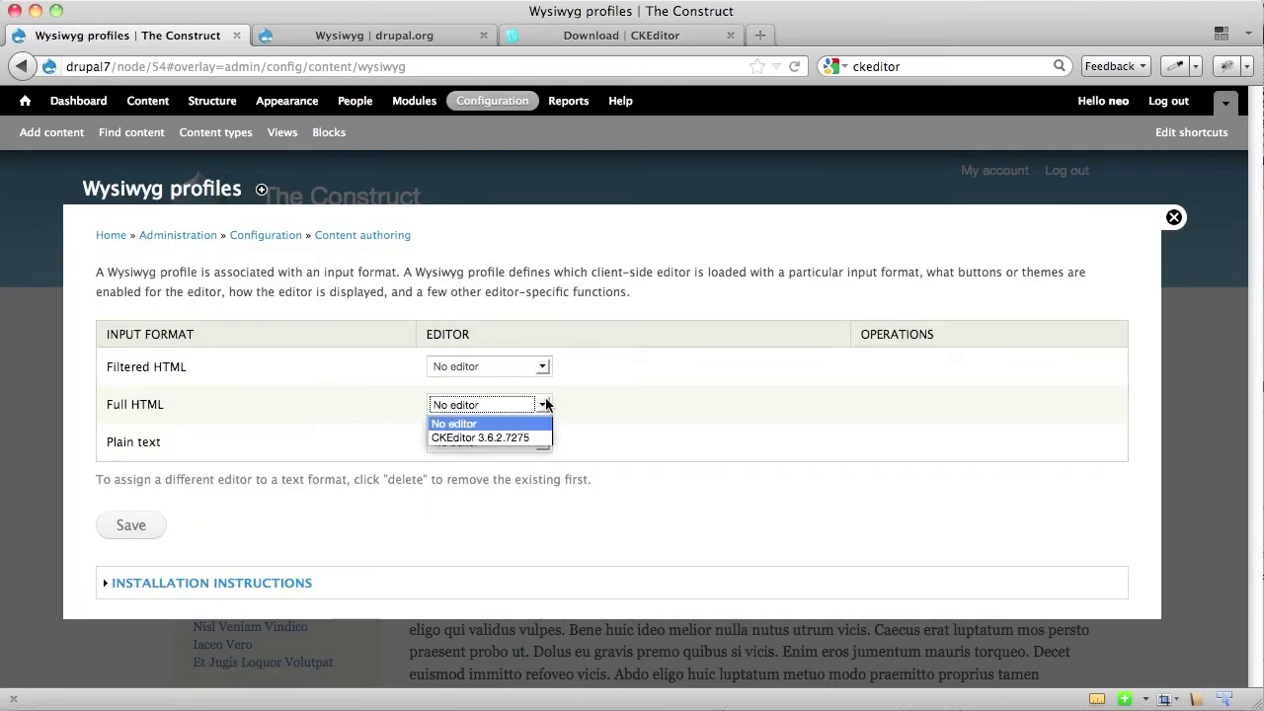
click(507, 437)
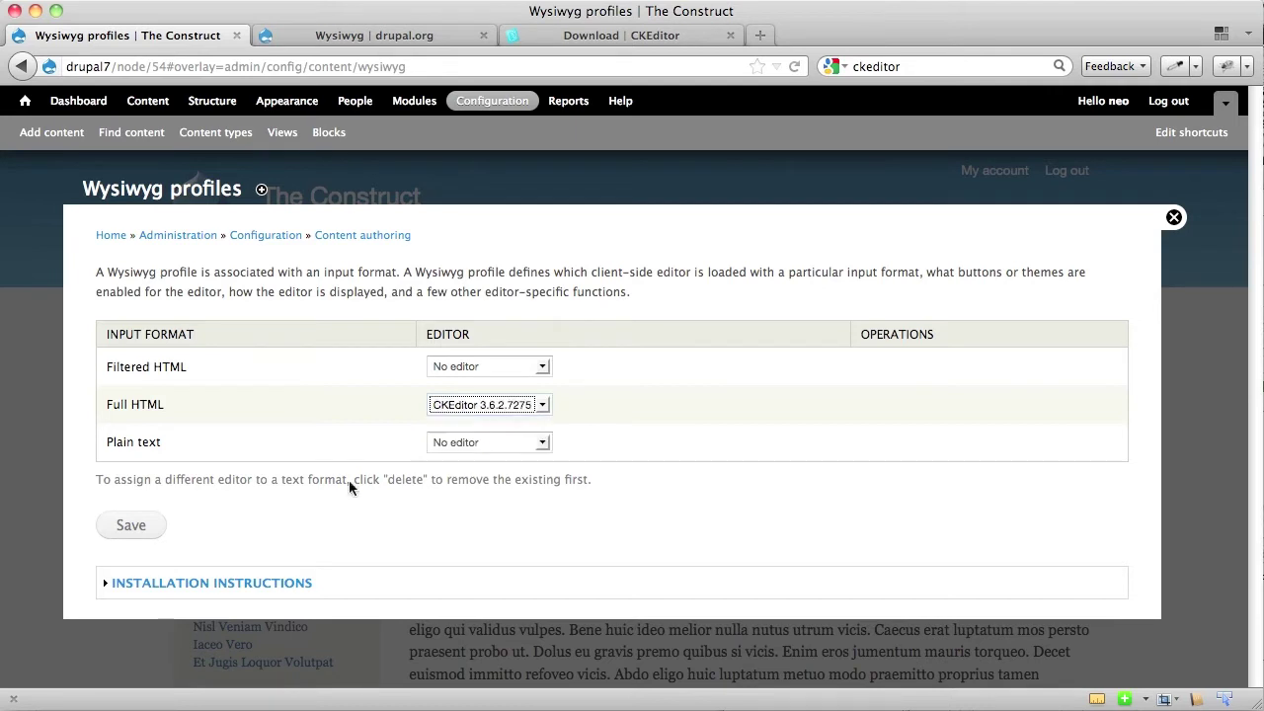
click(148, 527)
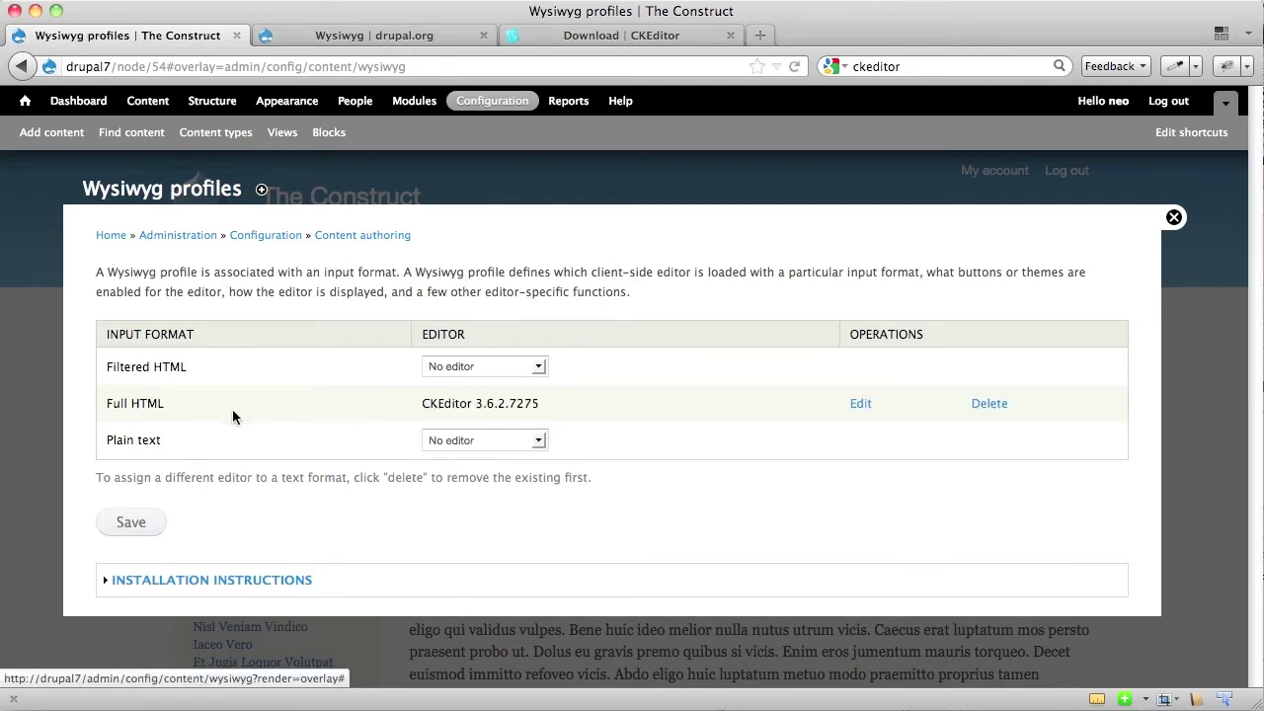
Edit the Full HTML CKEditor profile and expand its Basic setup and Buttons and plugins sections
click(860, 405)
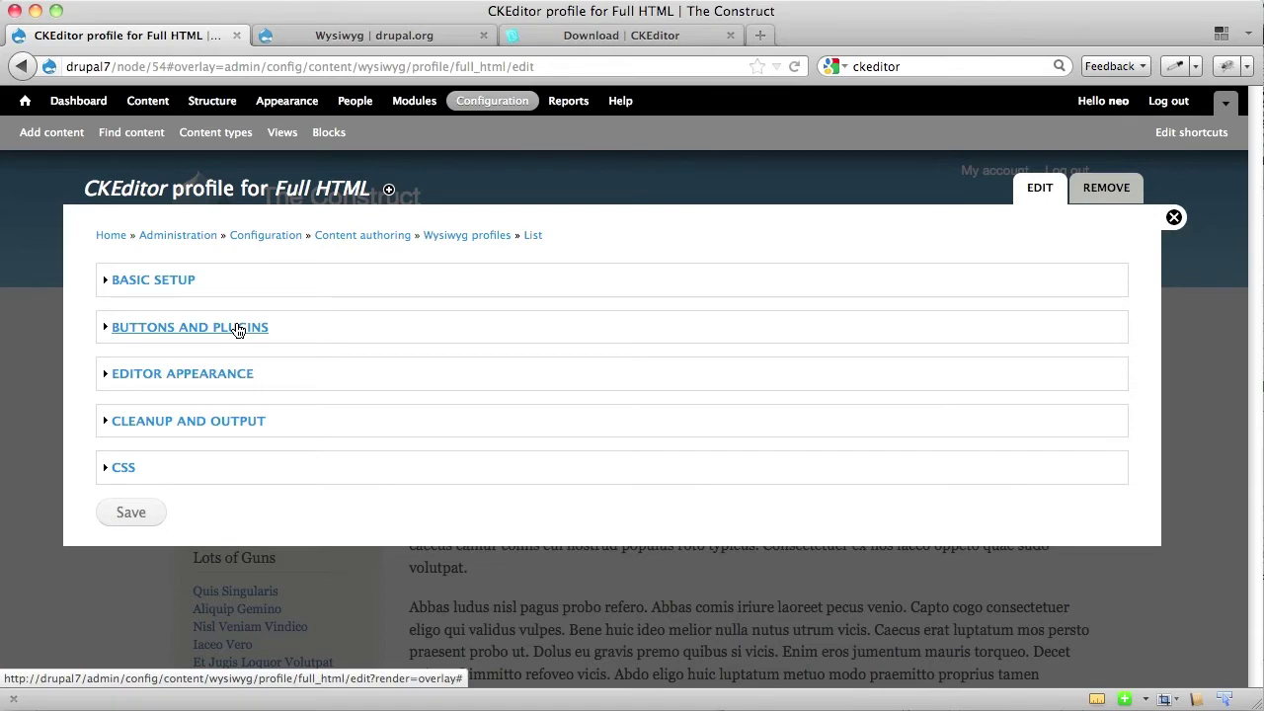
click(165, 280)
click(190, 563)
scroll(198, 527, down, 5)
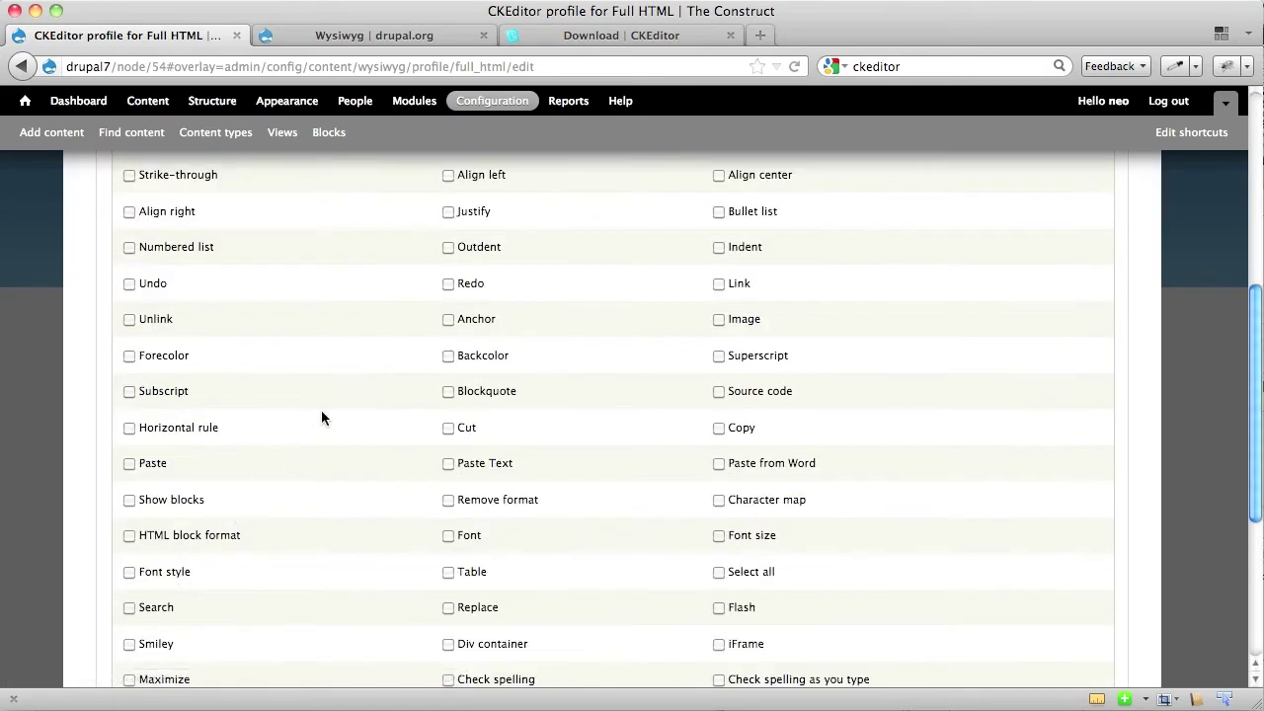
scroll(321, 410, up, 2)
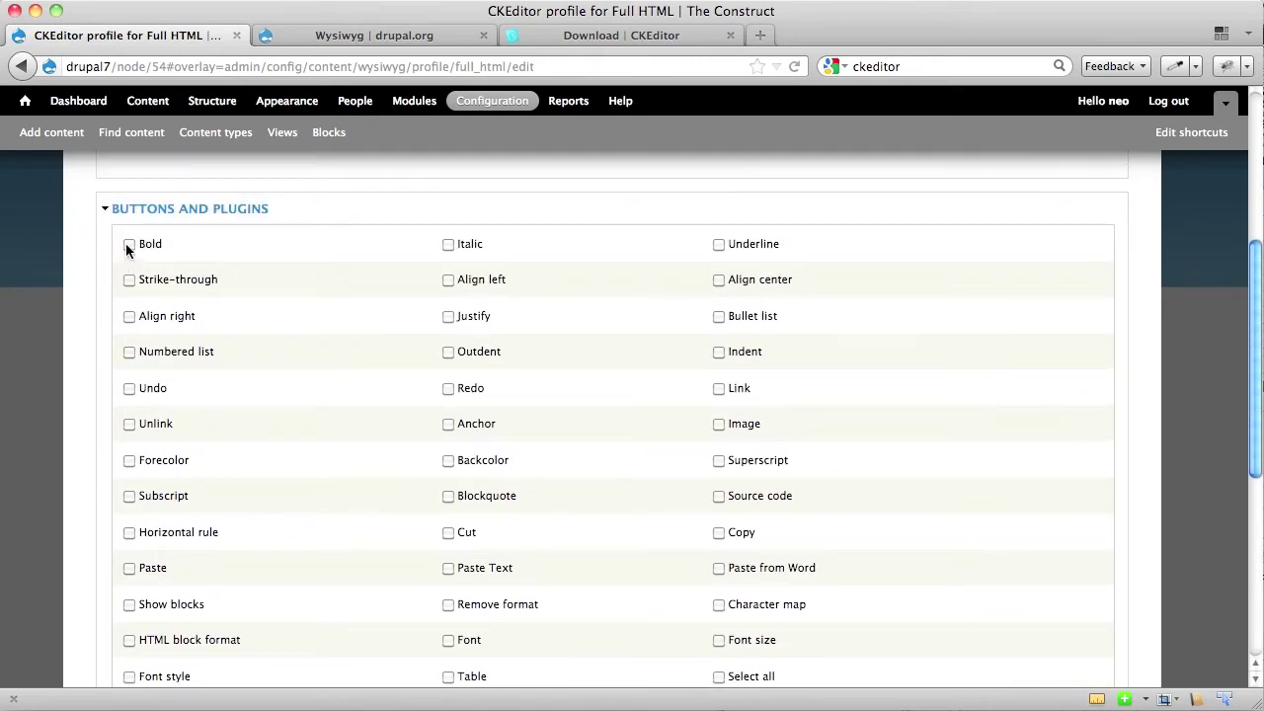
Enable the Italic, Bullet list, Numbered list, Image and Teaser break toolbar buttons
click(448, 245)
click(719, 316)
click(129, 353)
scroll(565, 423, down, 3)
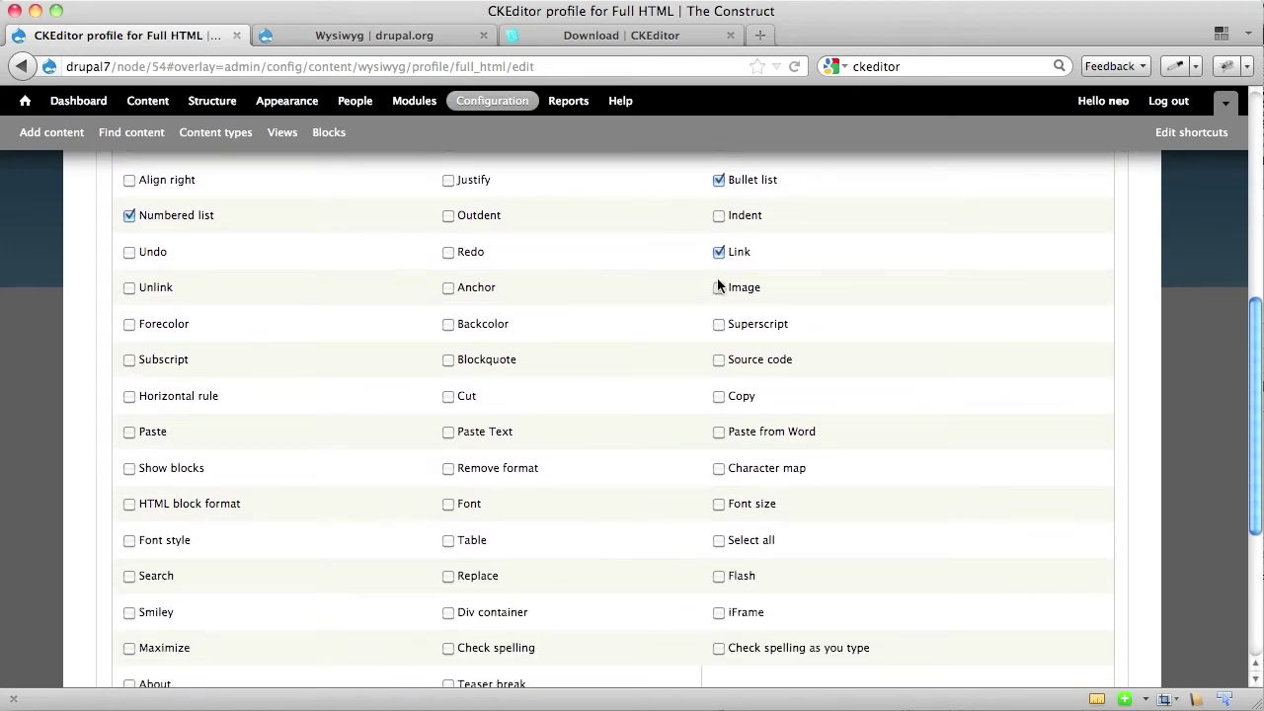
click(719, 287)
scroll(602, 395, down, 2)
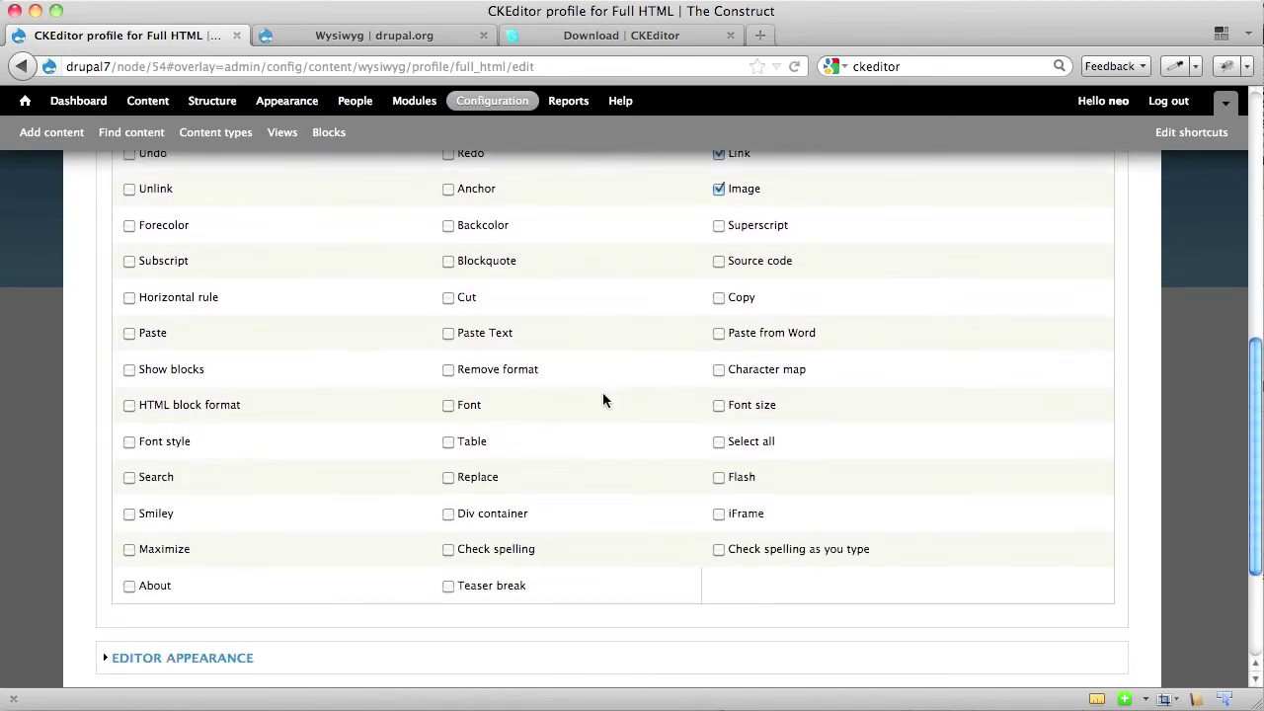
scroll(603, 398, down, 2)
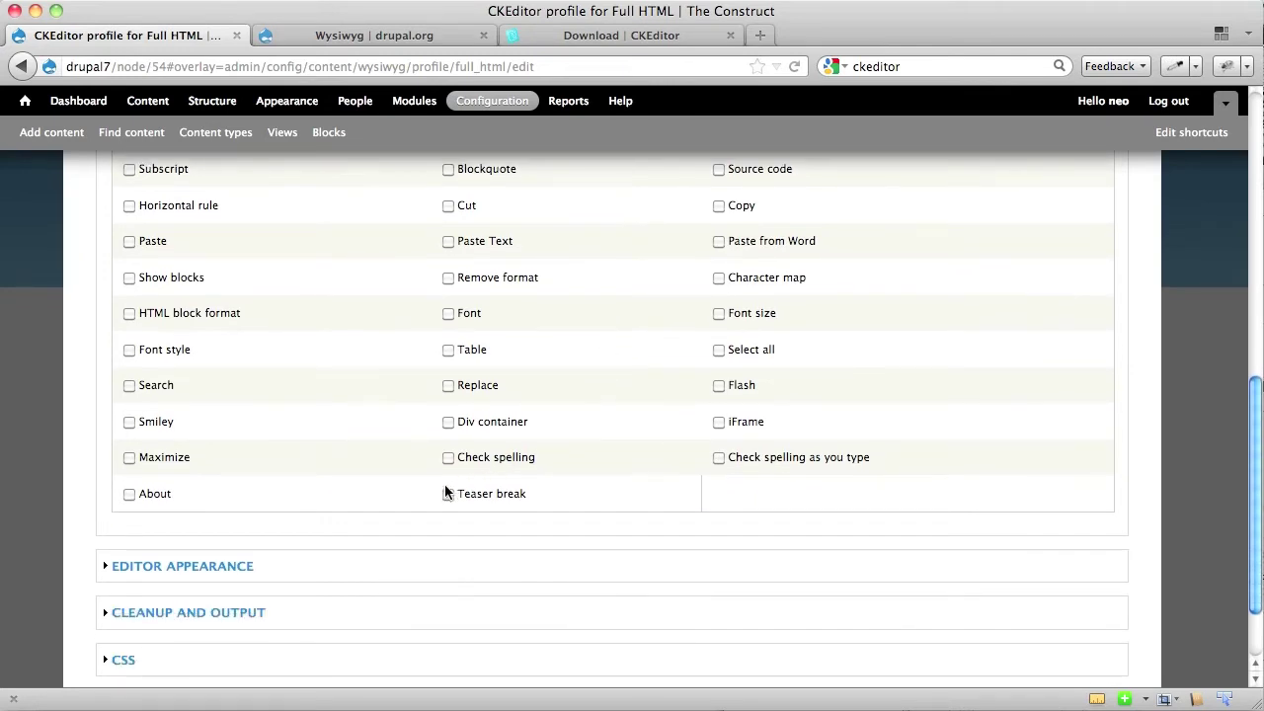
click(447, 493)
scroll(625, 480, down, 2)
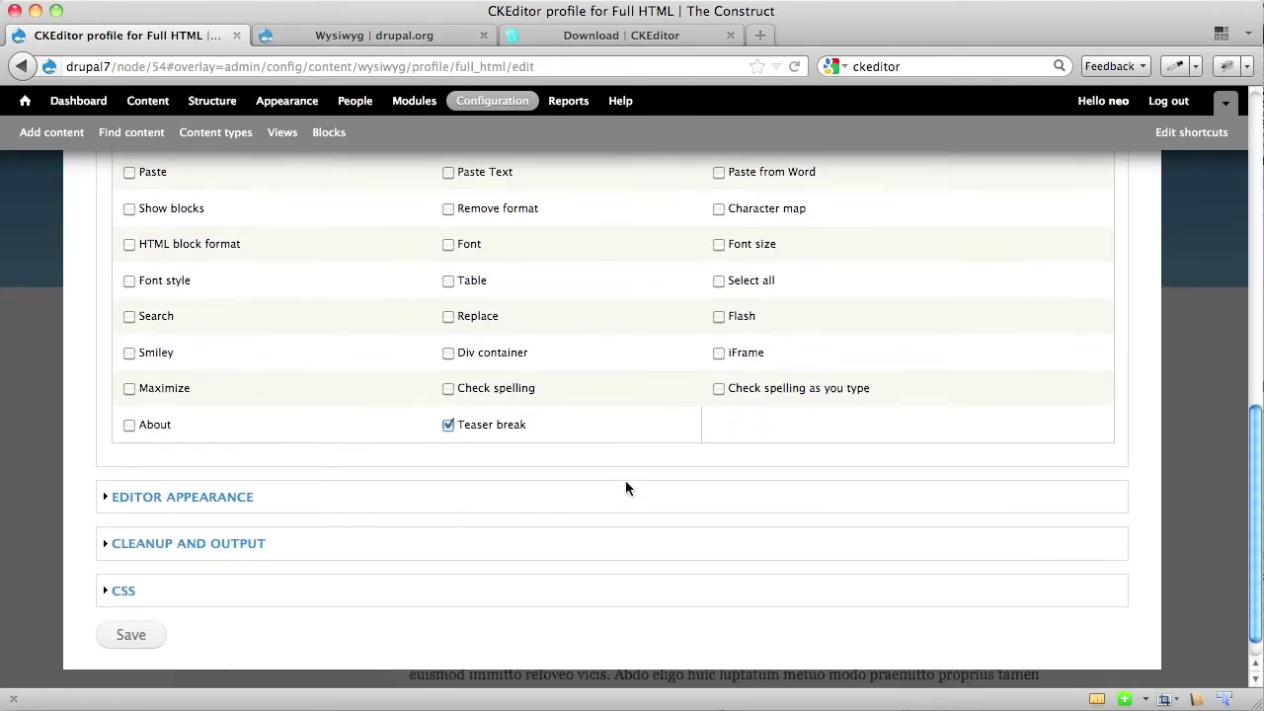
click(200, 497)
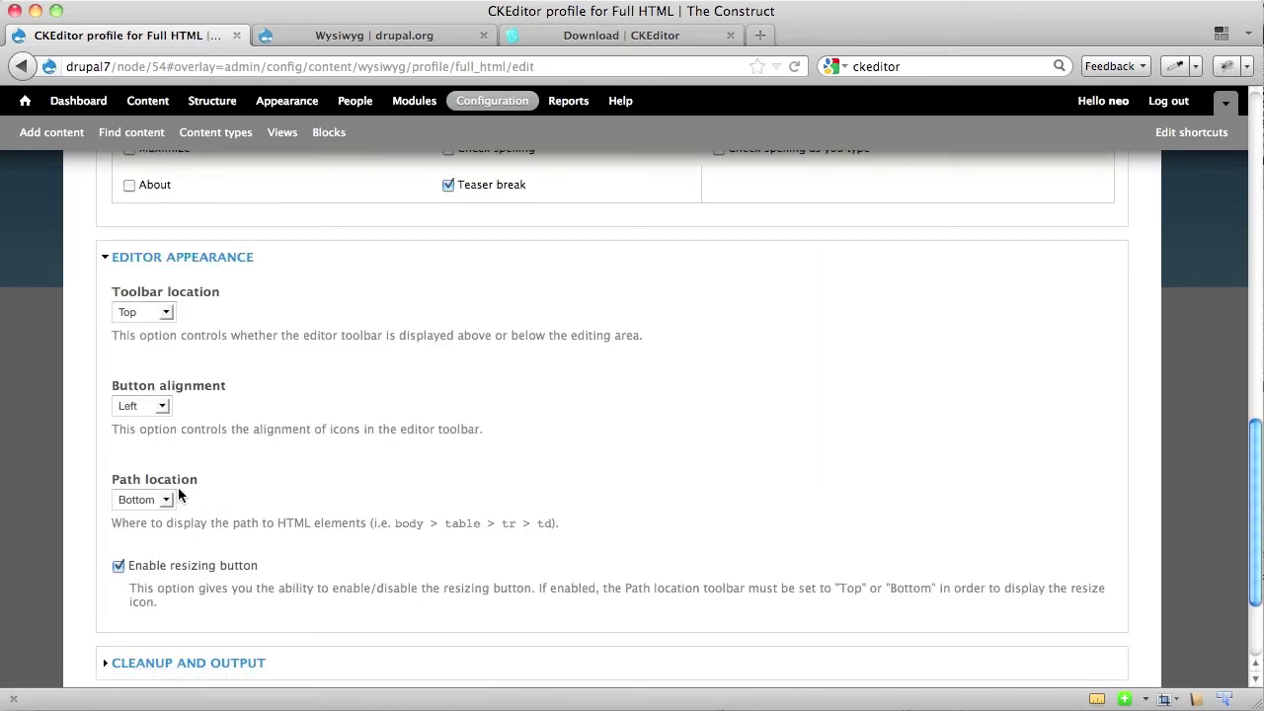
Under Cleanup and Output, turn off Remove linebreaks and turn on Force cleanup on standard paste
scroll(224, 367, down, 1)
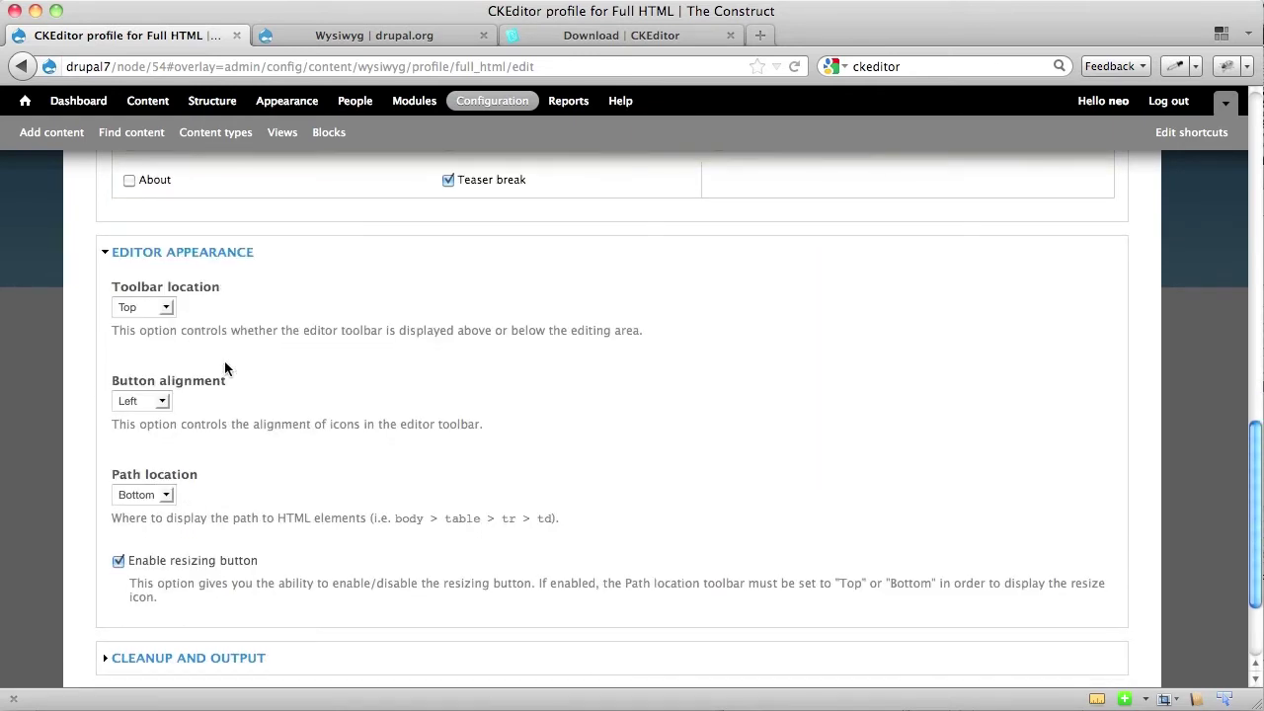
click(167, 659)
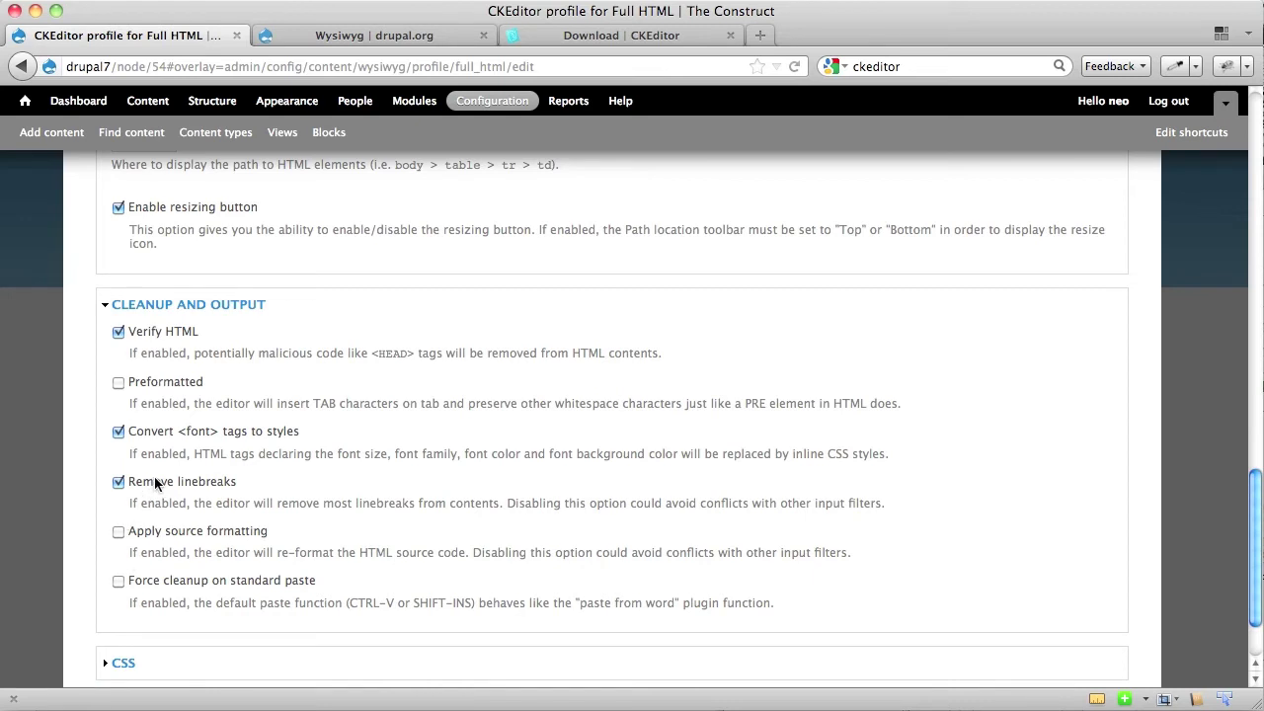
click(124, 483)
click(118, 581)
scroll(160, 558, down, 2)
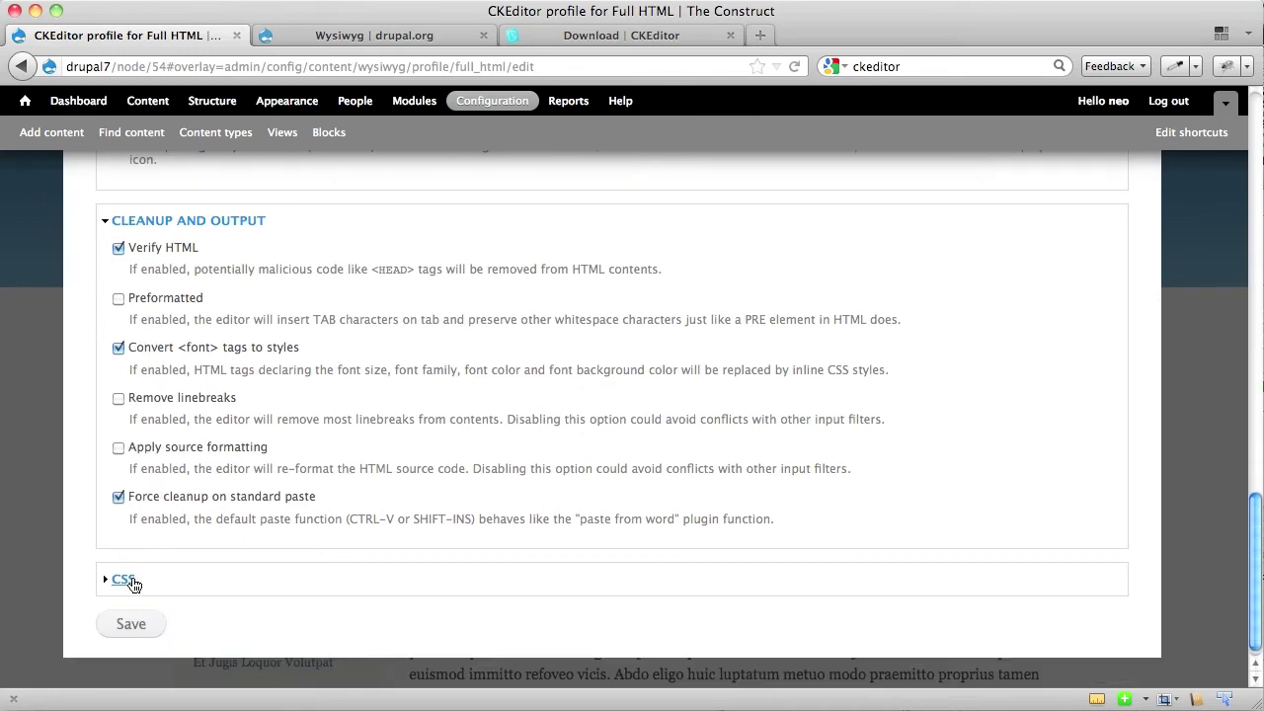
Set Editor CSS to Editor default CSS and save the Full HTML profile
click(123, 581)
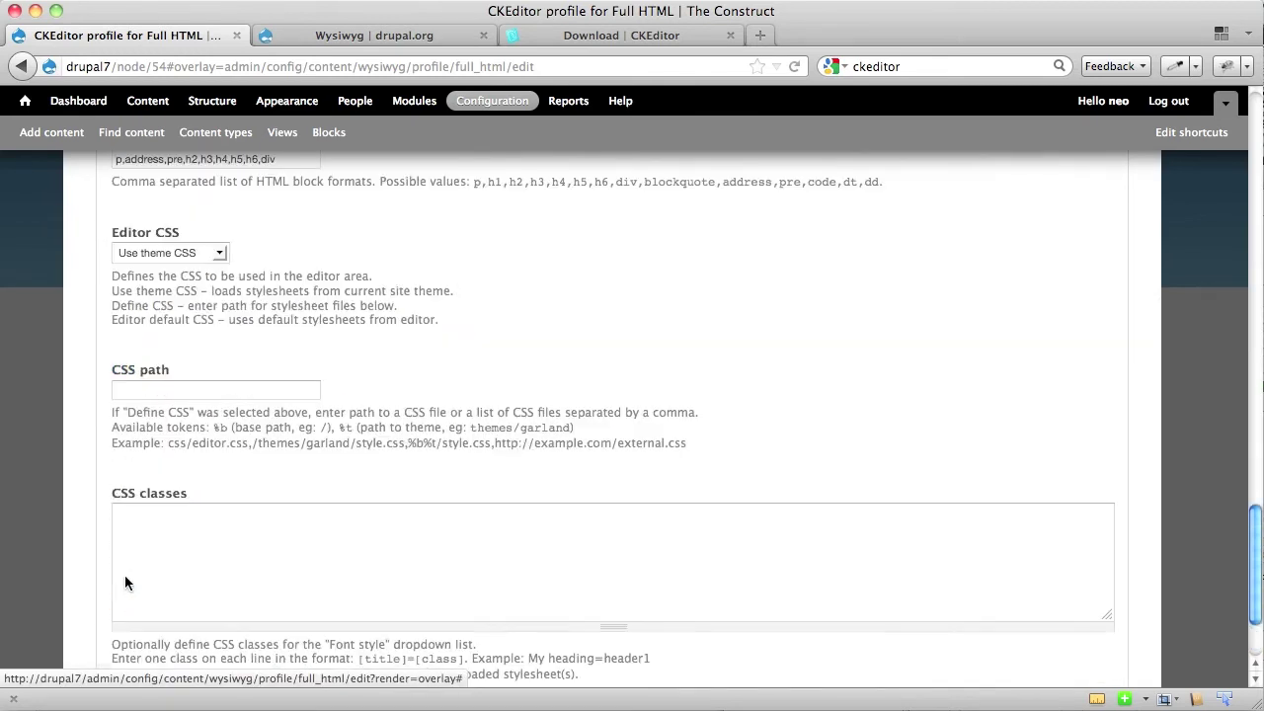
click(220, 255)
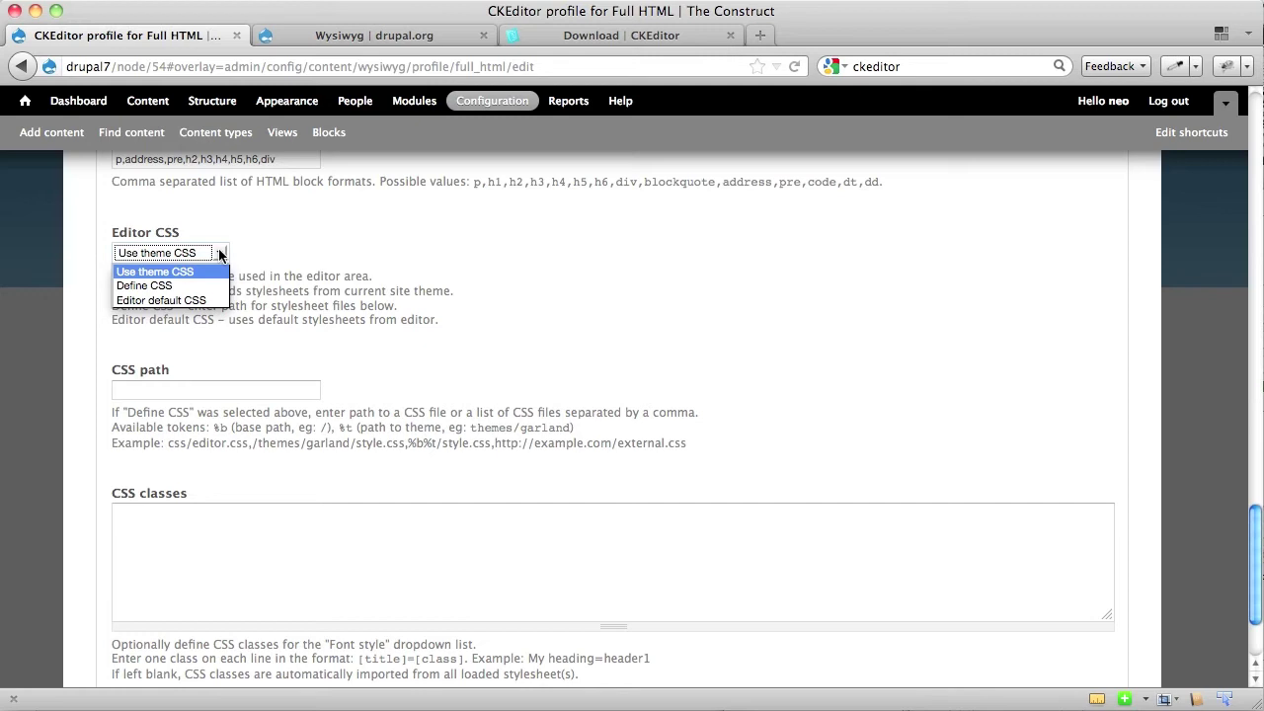
click(182, 300)
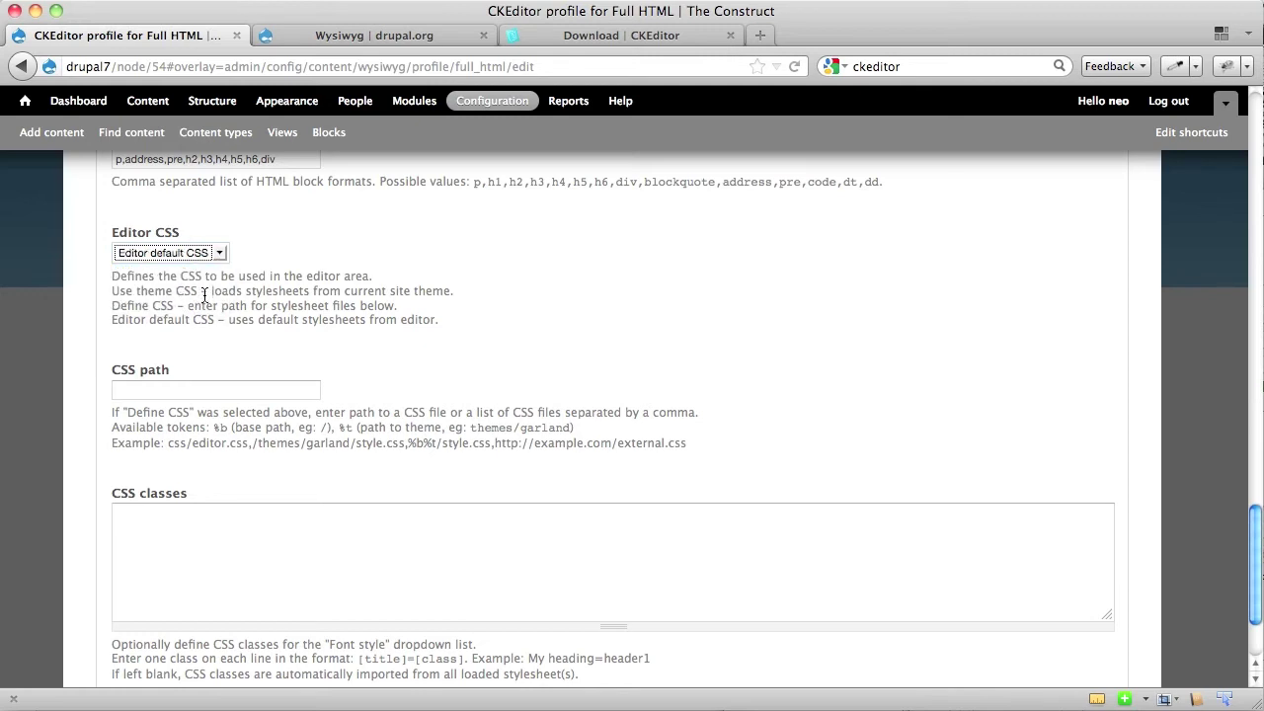
scroll(182, 311, down, 3)
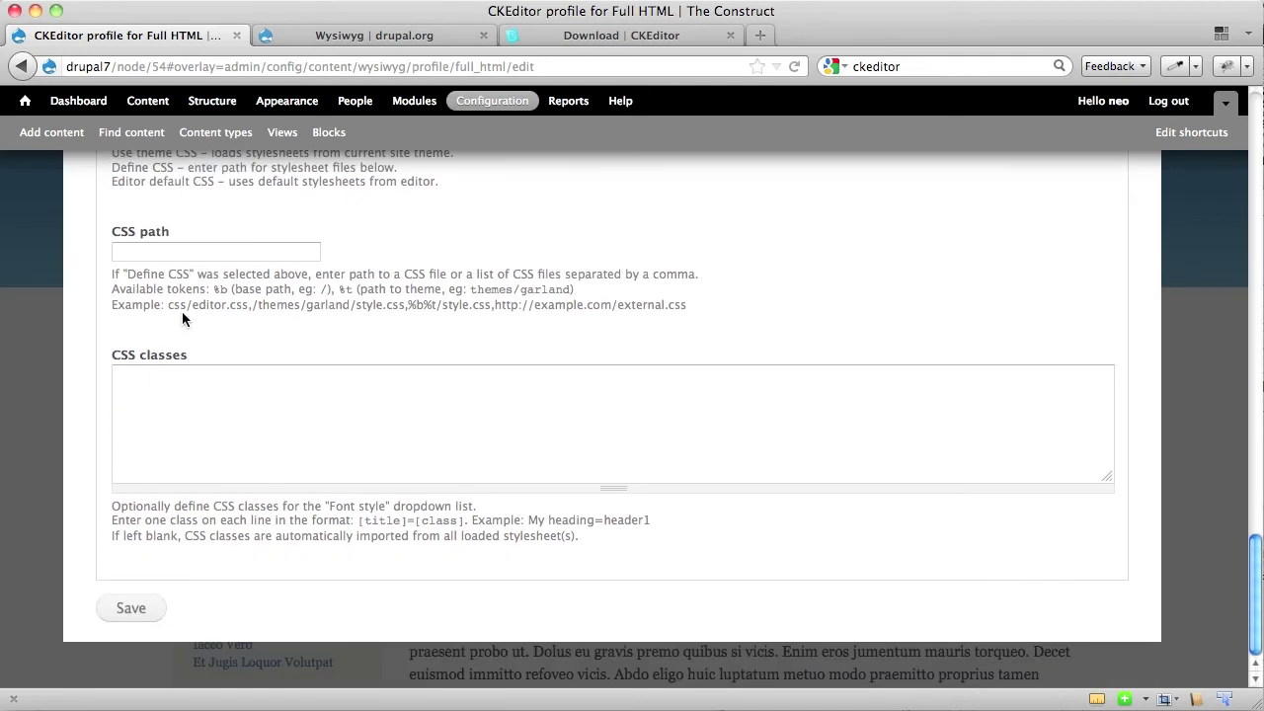
click(122, 610)
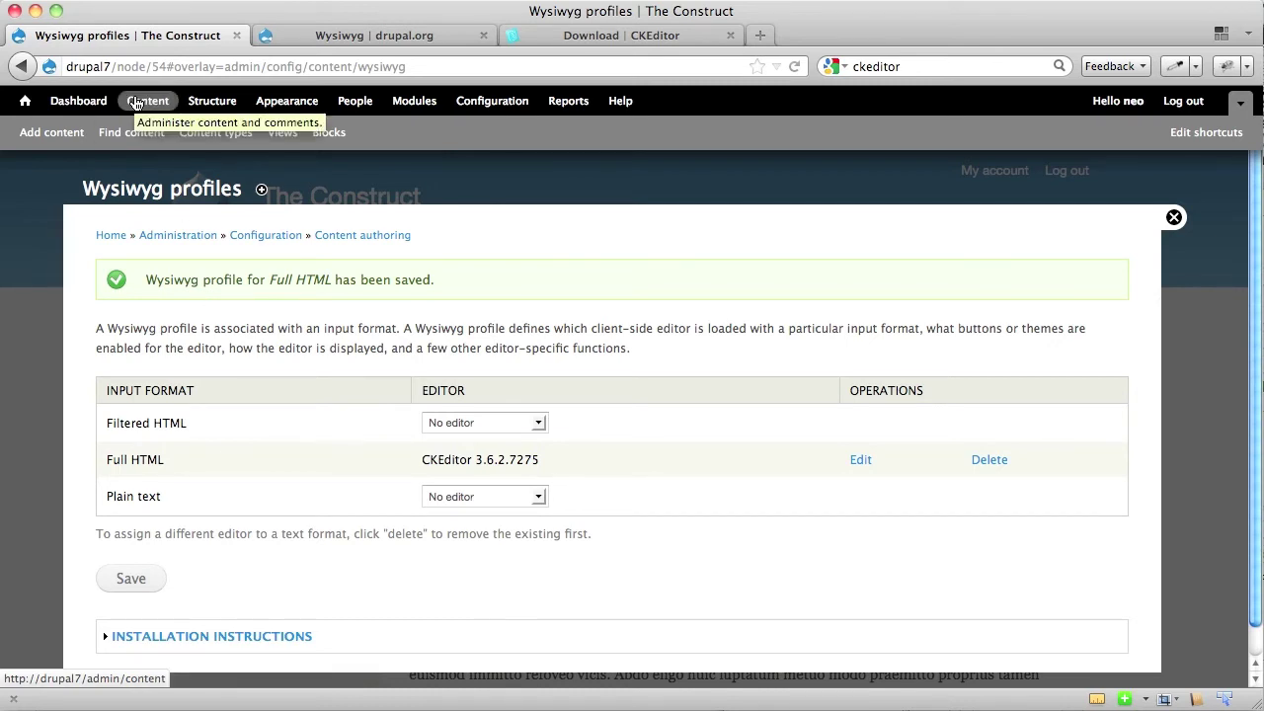
From the Content list, open the 'Melior Nutus Saluto' node for editing
click(136, 103)
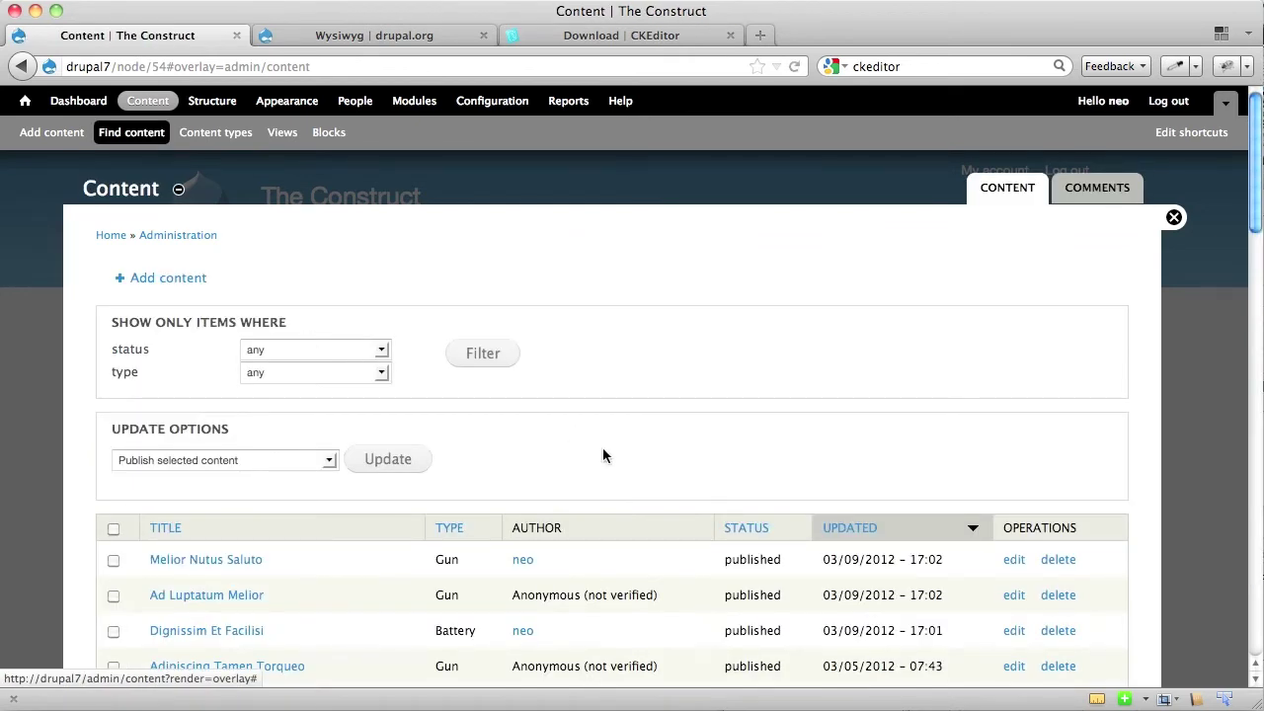
click(1013, 560)
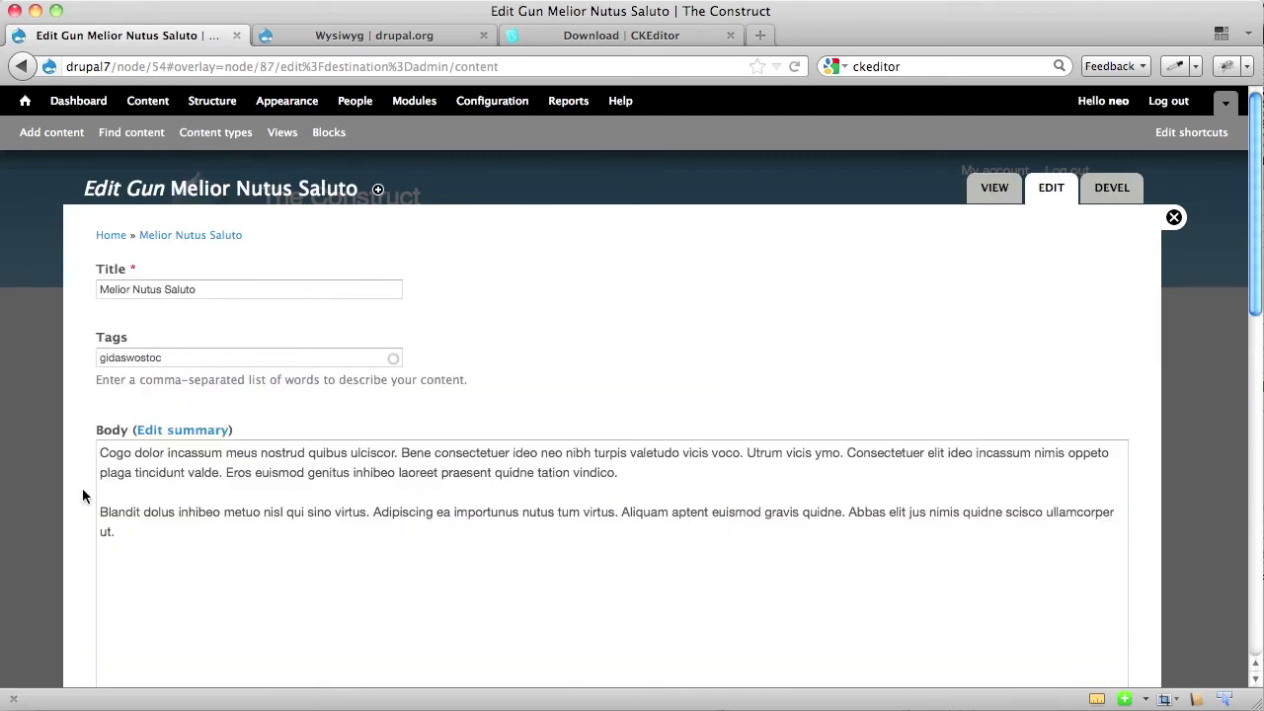
Set the Melior Nutus Saluto body's text format to Full HTML so CKEditor loads
scroll(82, 487, down, 2)
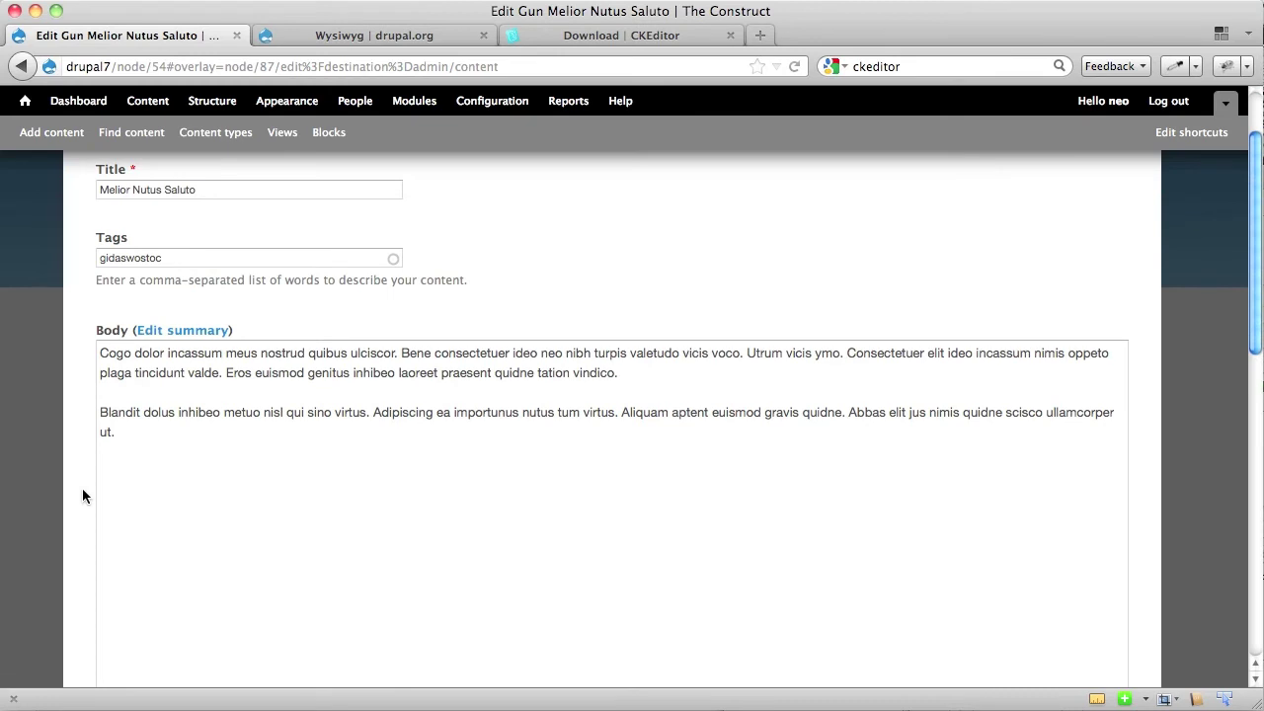
scroll(82, 494, down, 5)
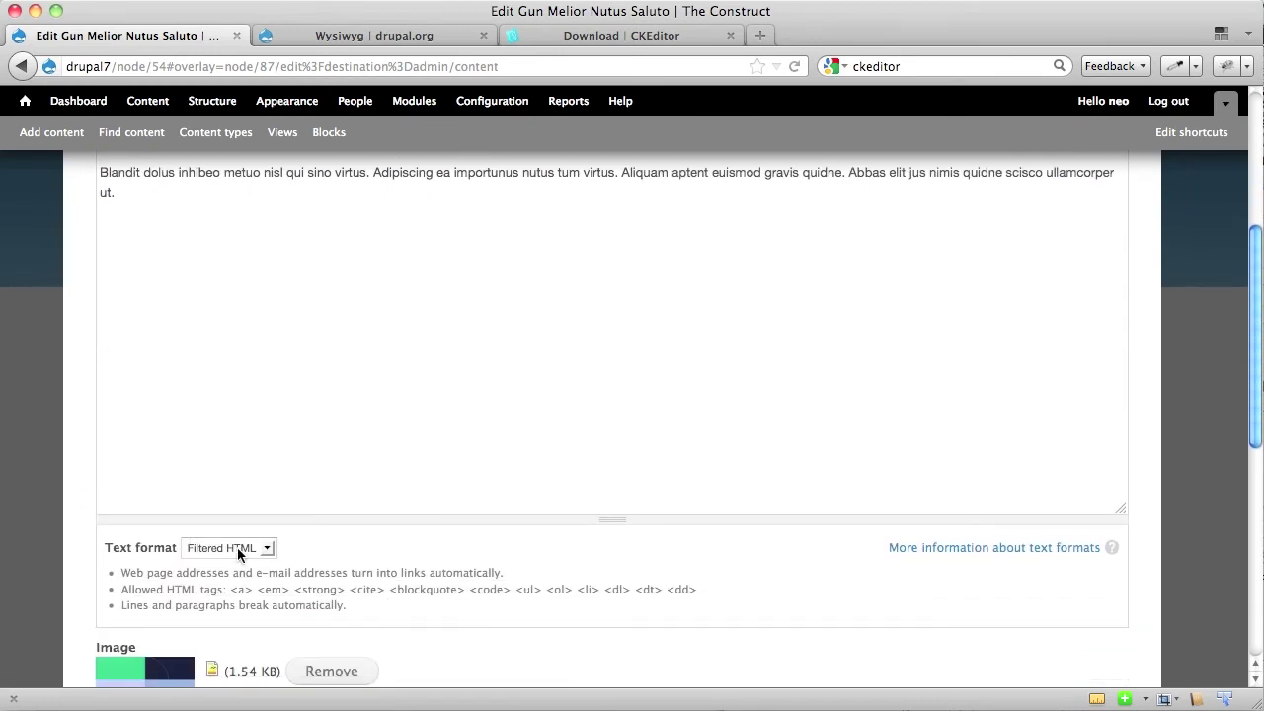
click(237, 554)
click(246, 463)
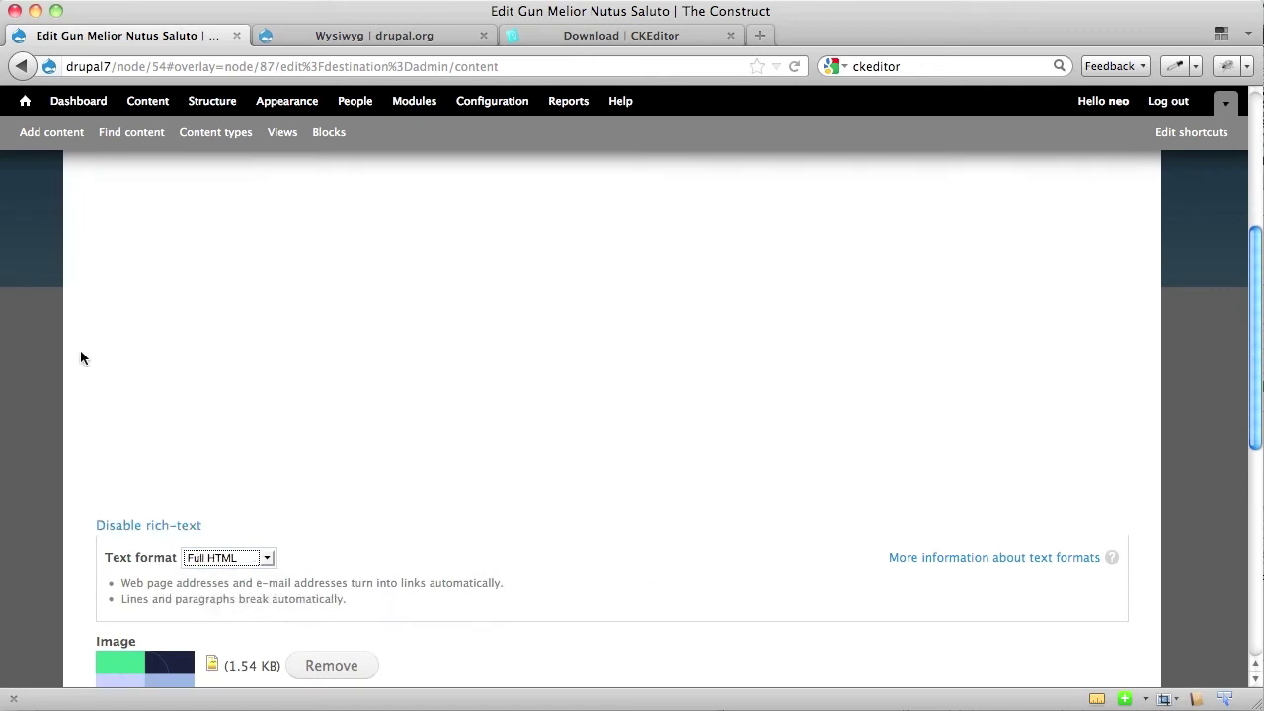
scroll(74, 358, up, 2)
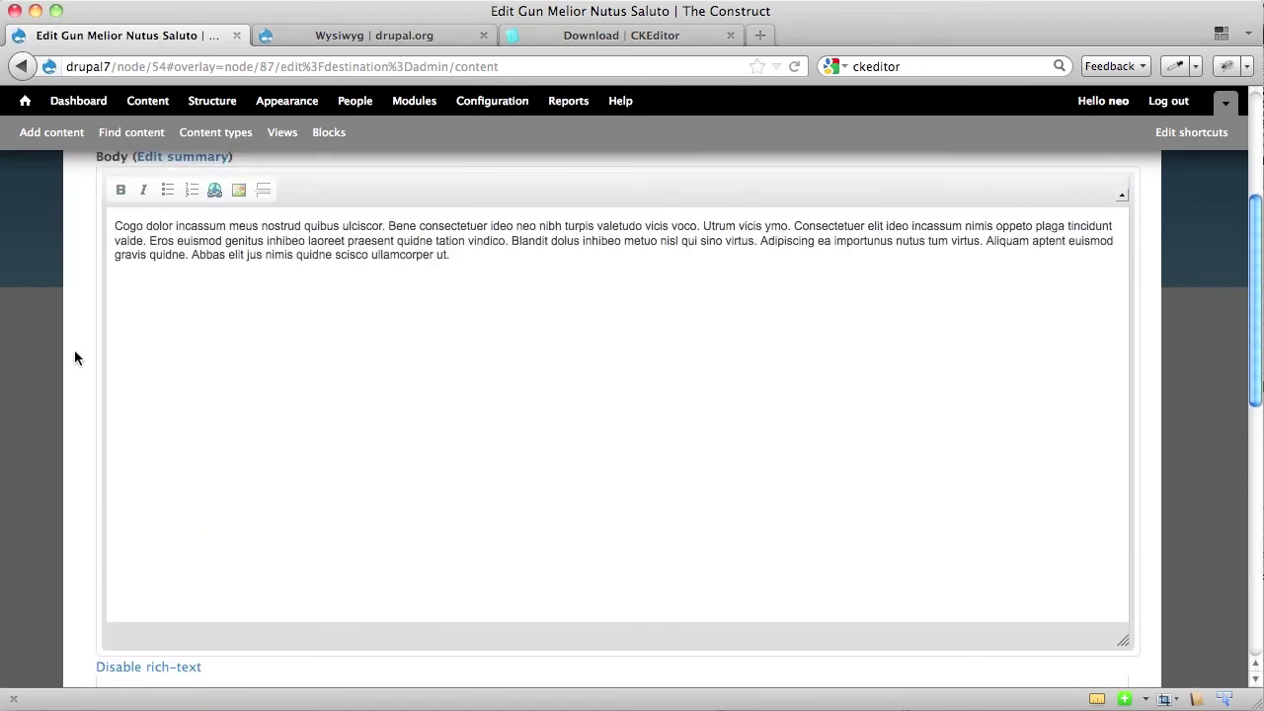
Make the opening words 'Cogo dolor incassum meus' bold in the body
click(119, 190)
drag(115, 227, 262, 227)
click(119, 190)
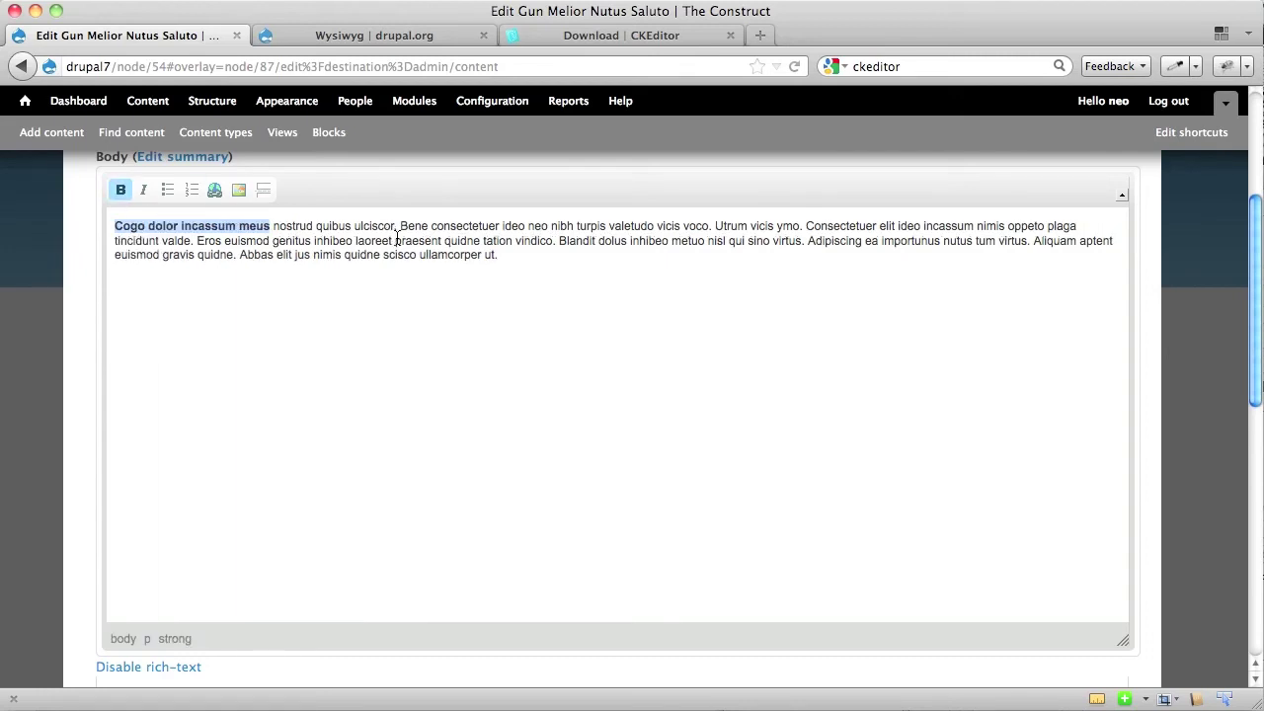
Link the words 'praesent quidne tation' to google.com
drag(397, 240, 513, 241)
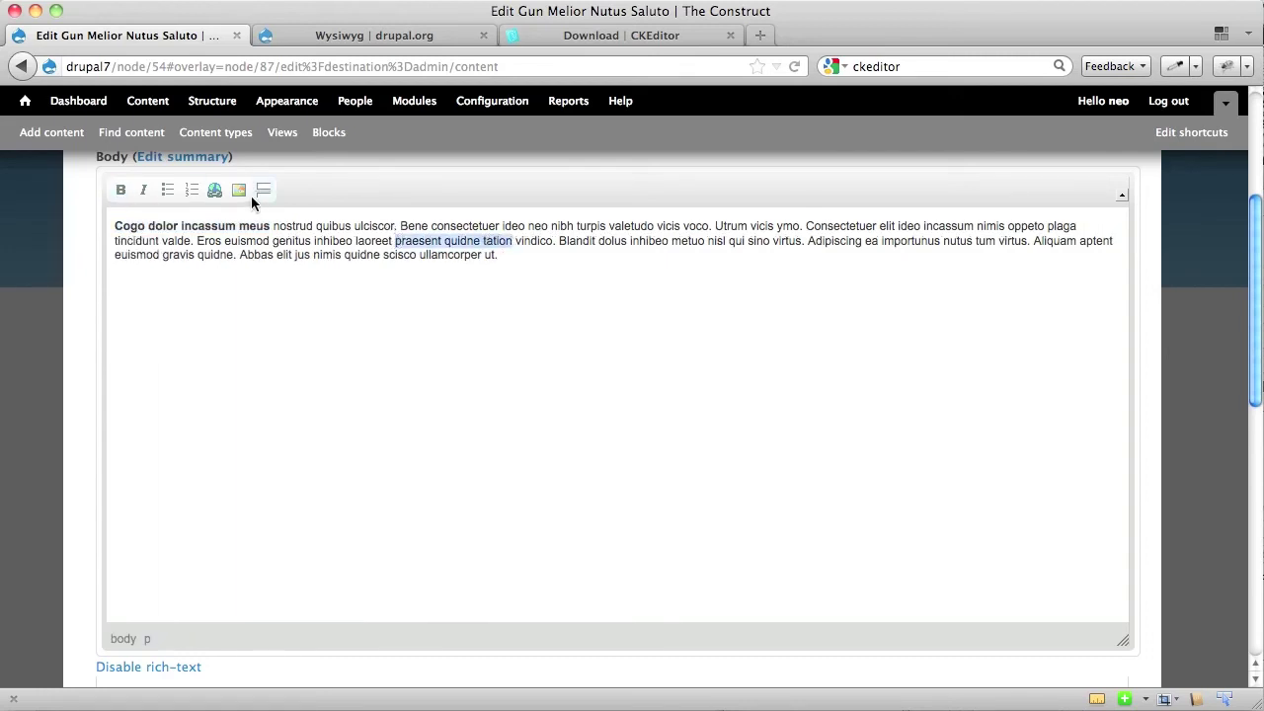
click(216, 189)
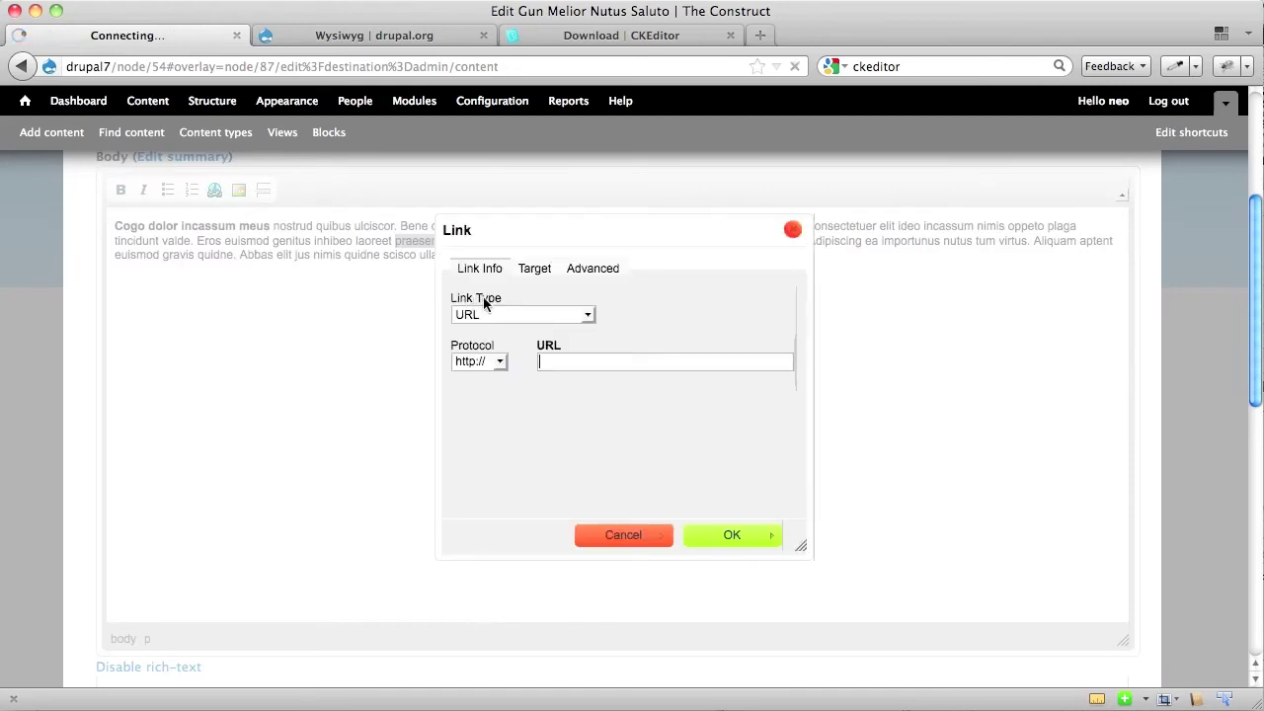
text(google.com)
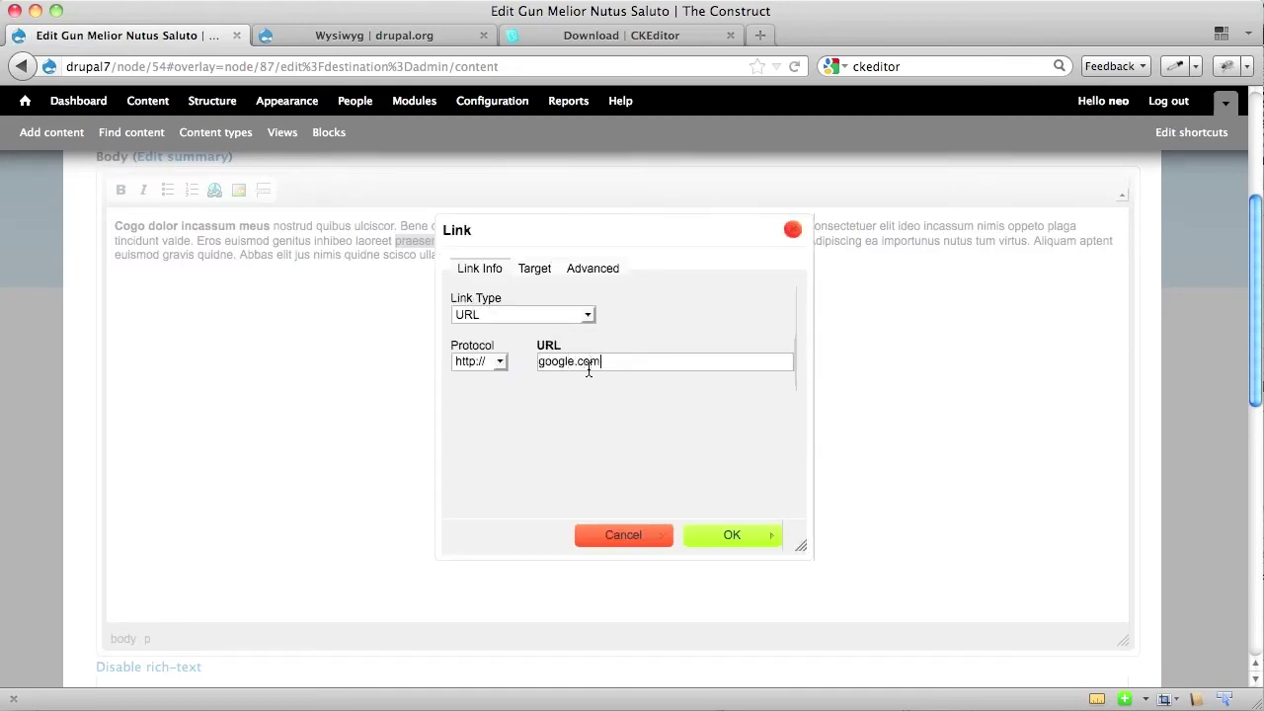
key(Return)
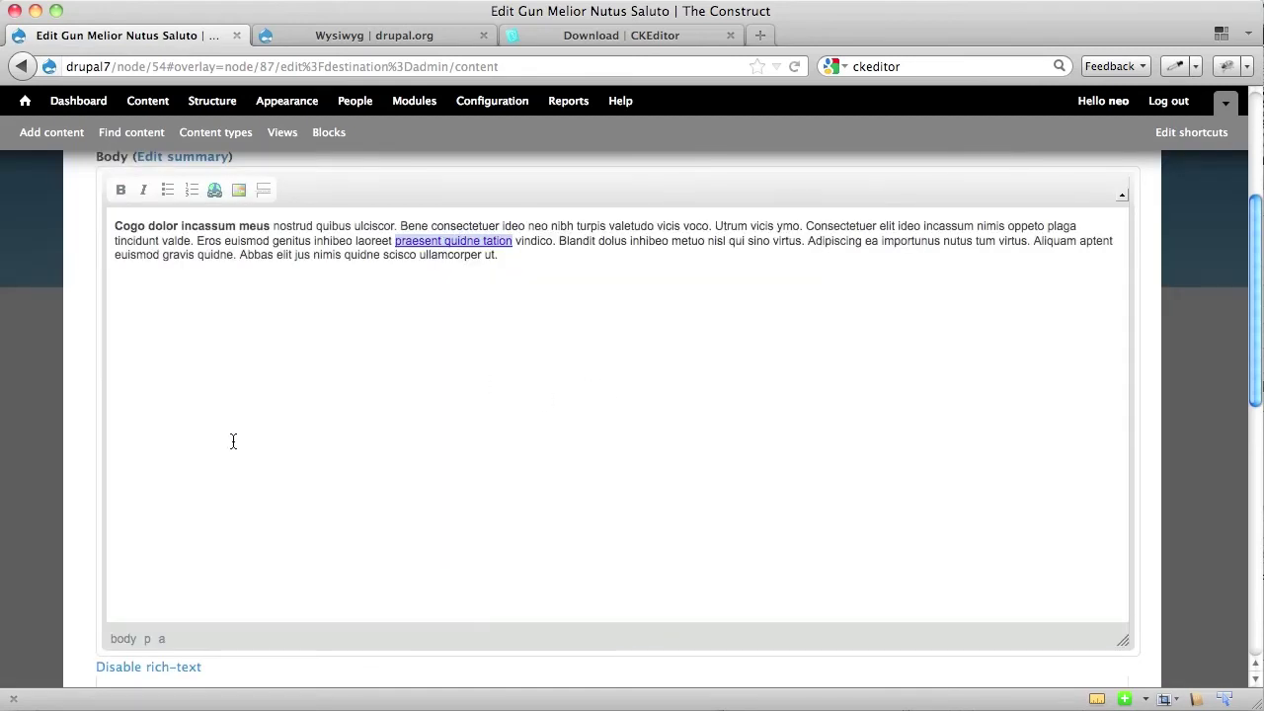
scroll(196, 490, down, 10)
Save the node and view the Melior Nutus Saluto page with its bold text and google.com link
click(119, 628)
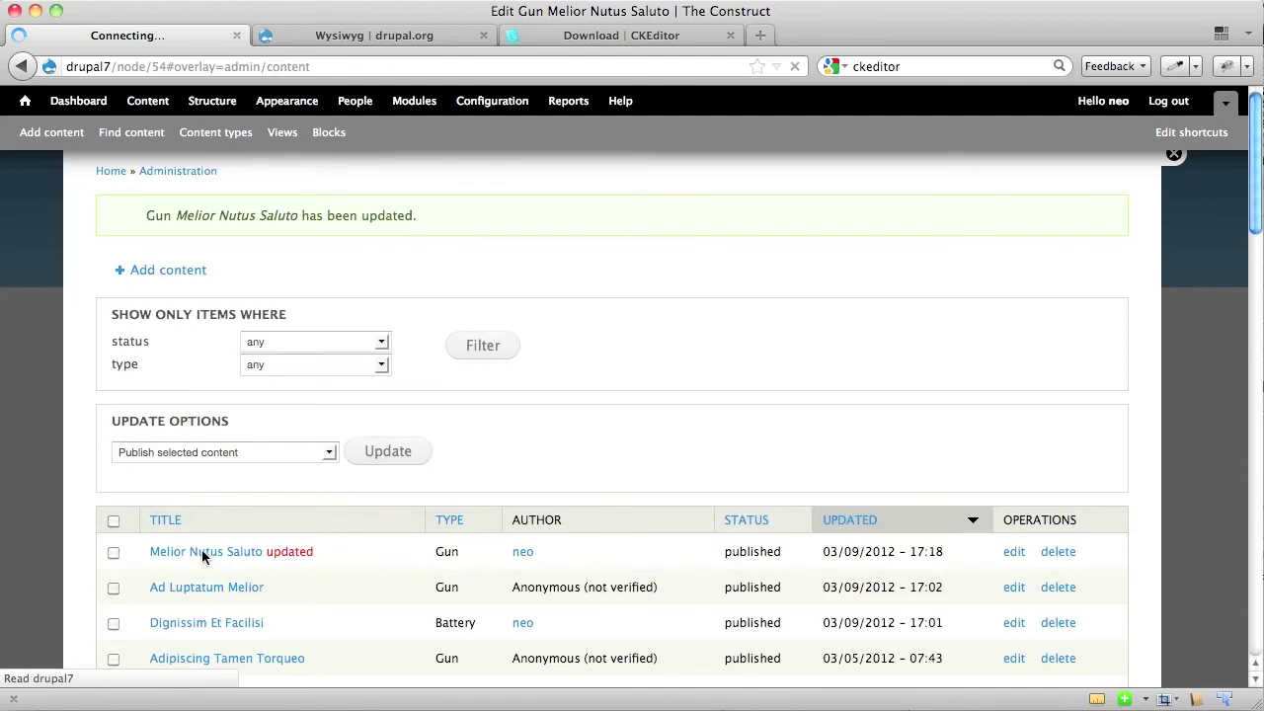
click(204, 553)
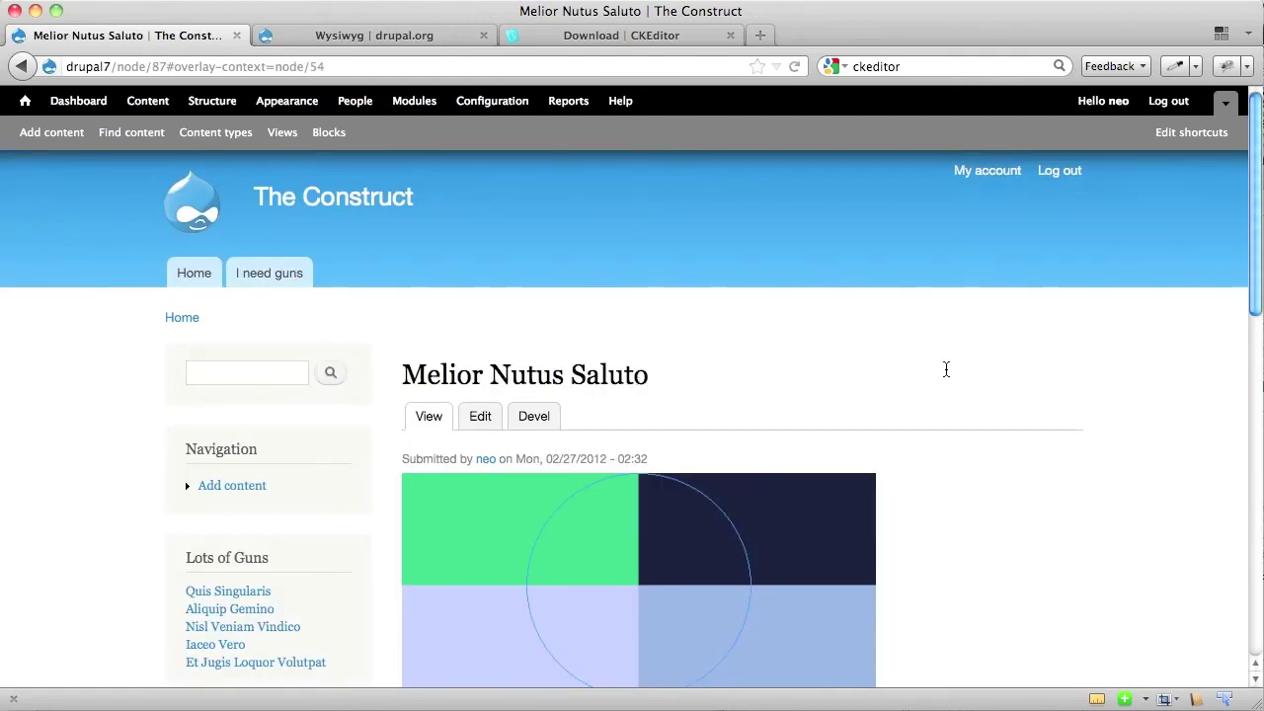
scroll(946, 369, down, 5)
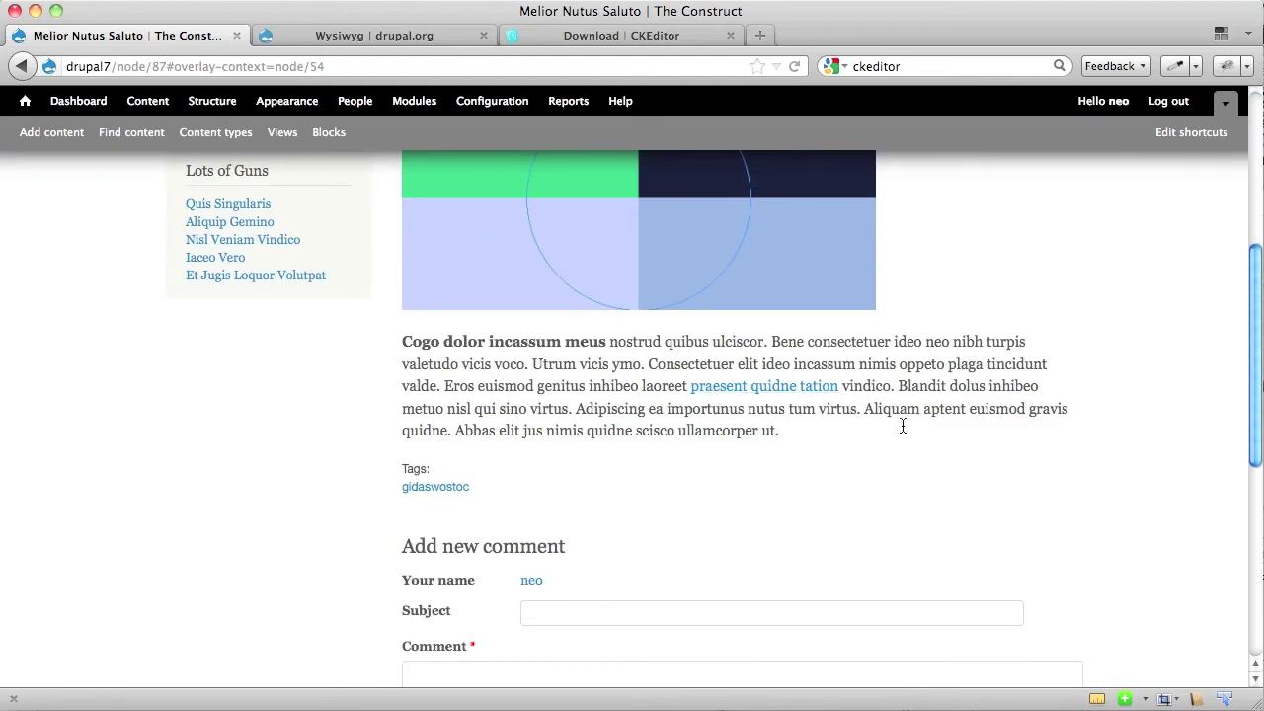
In Configuration > Text formats, move Full HTML above Filtered HTML and save the order
click(493, 106)
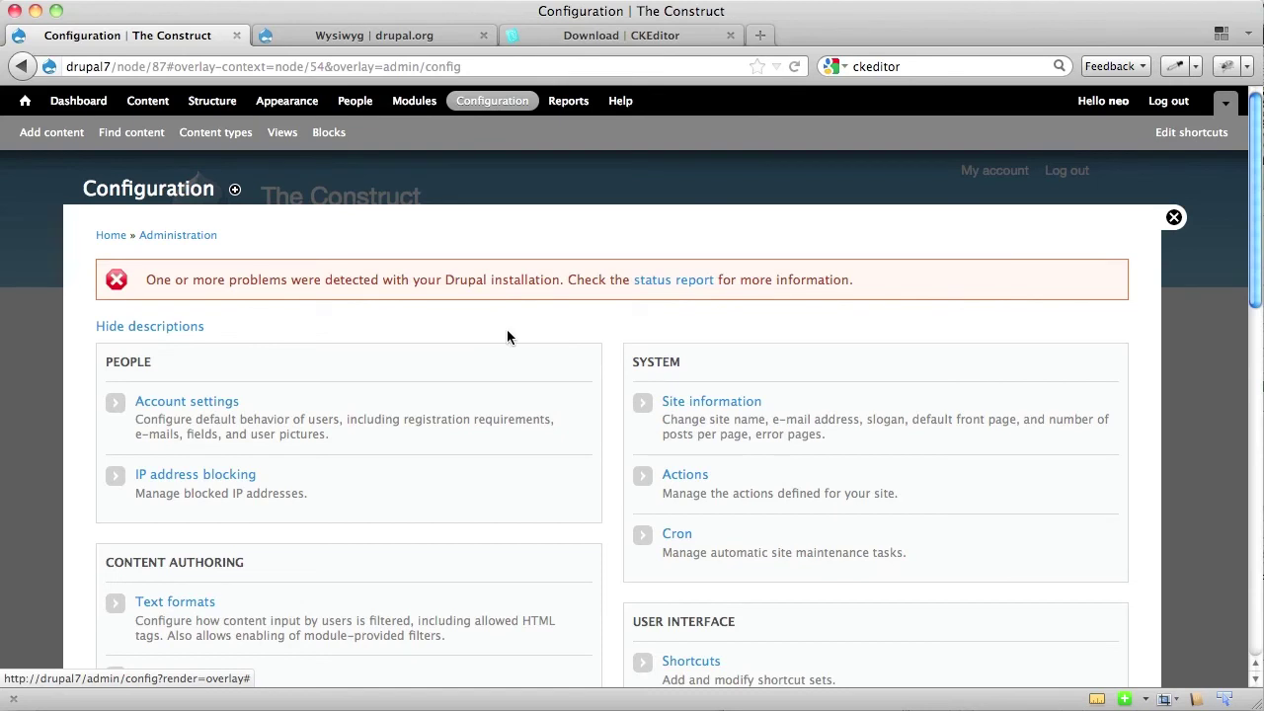
scroll(536, 338, down, 5)
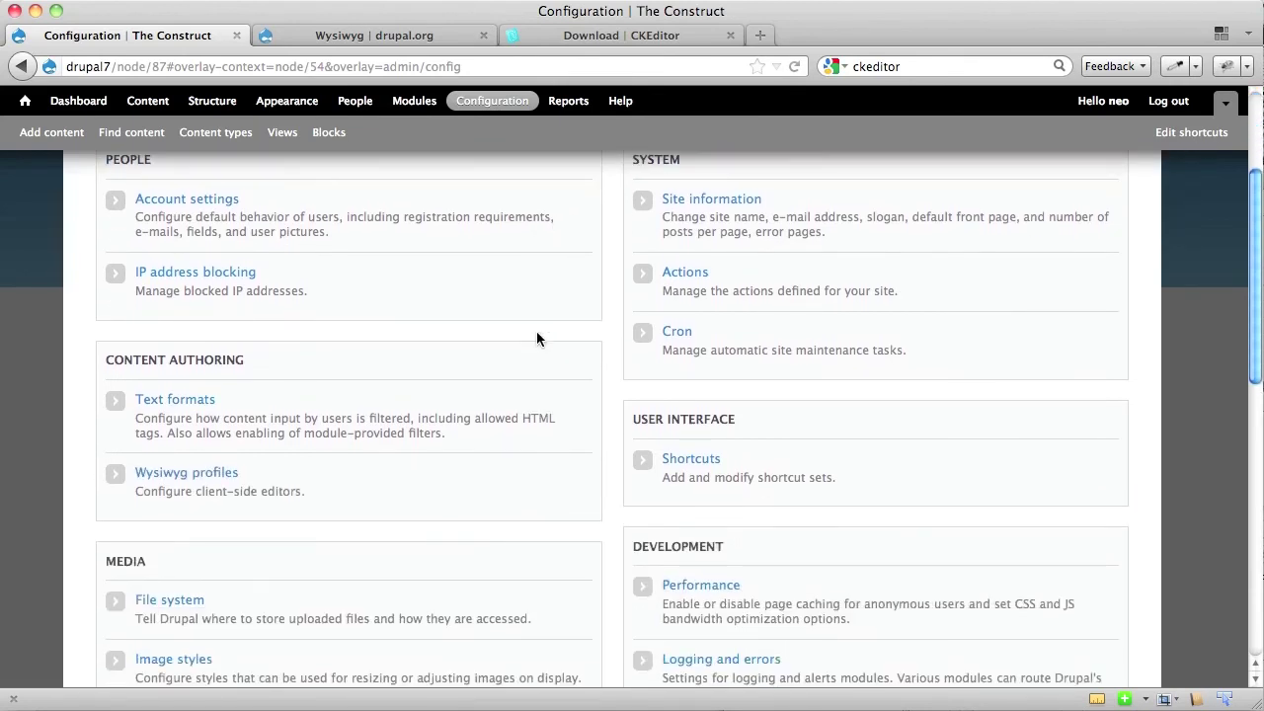
click(177, 405)
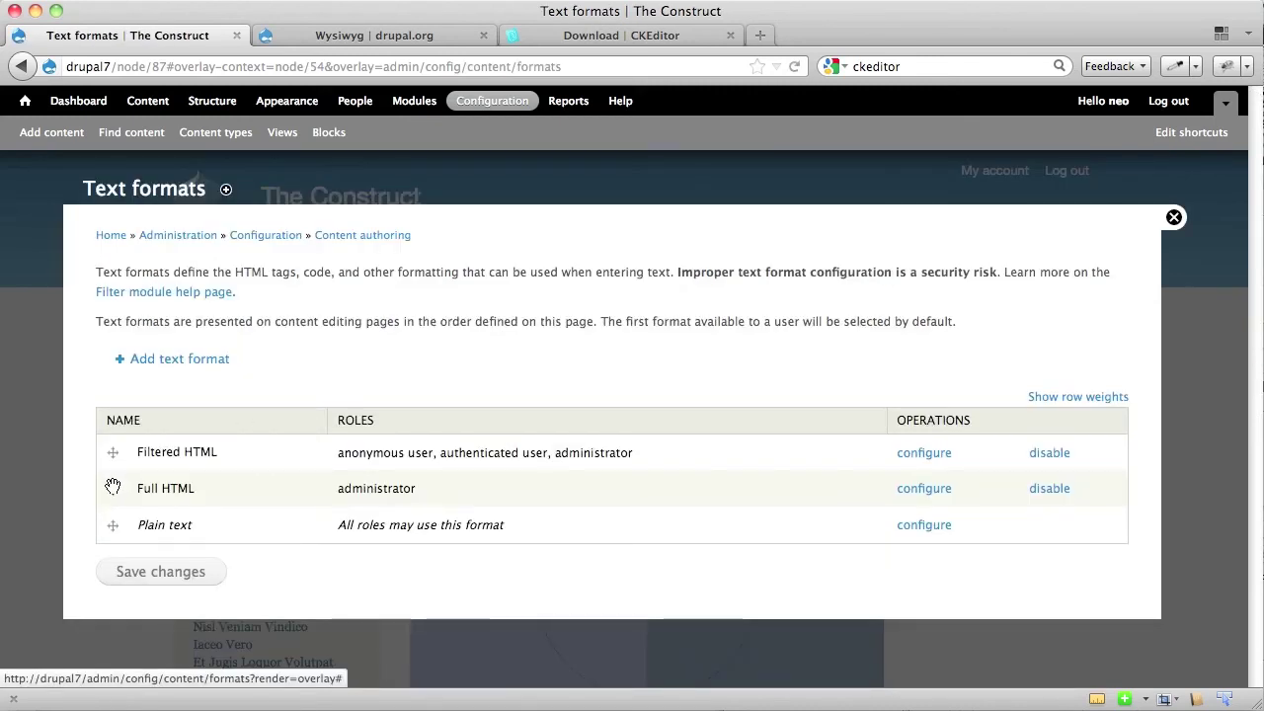
drag(112, 488, 169, 452)
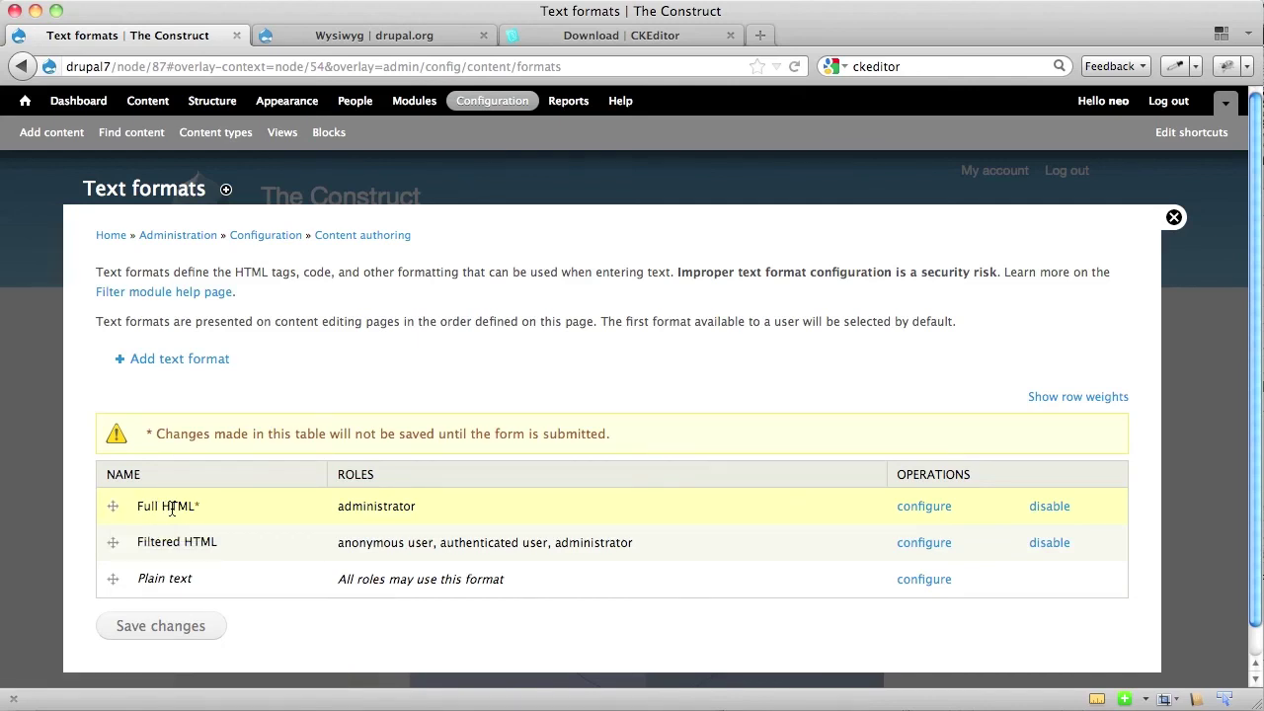
click(175, 627)
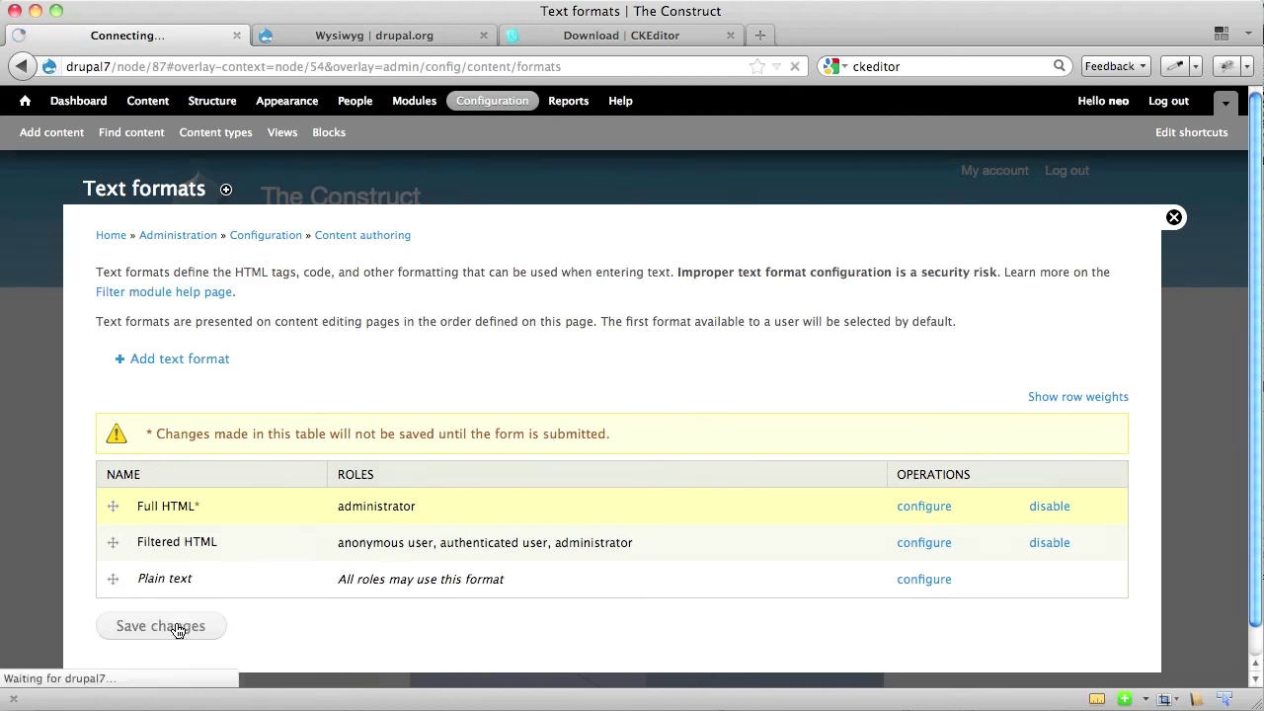